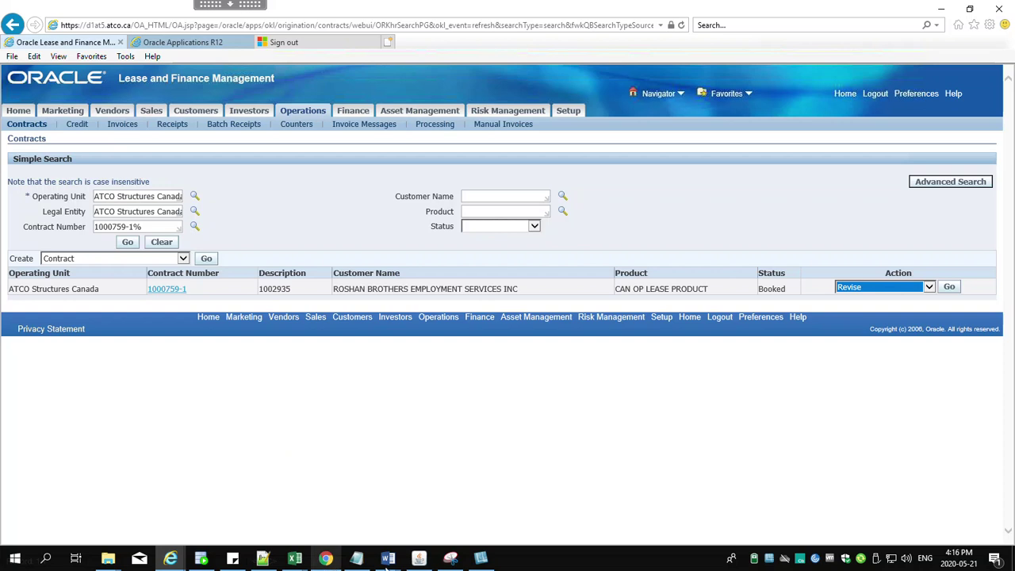
# Copy contract number 1000948-1 from cell A175 of the contract extract workbook, then return to Oracle
pyautogui.click(299, 560)
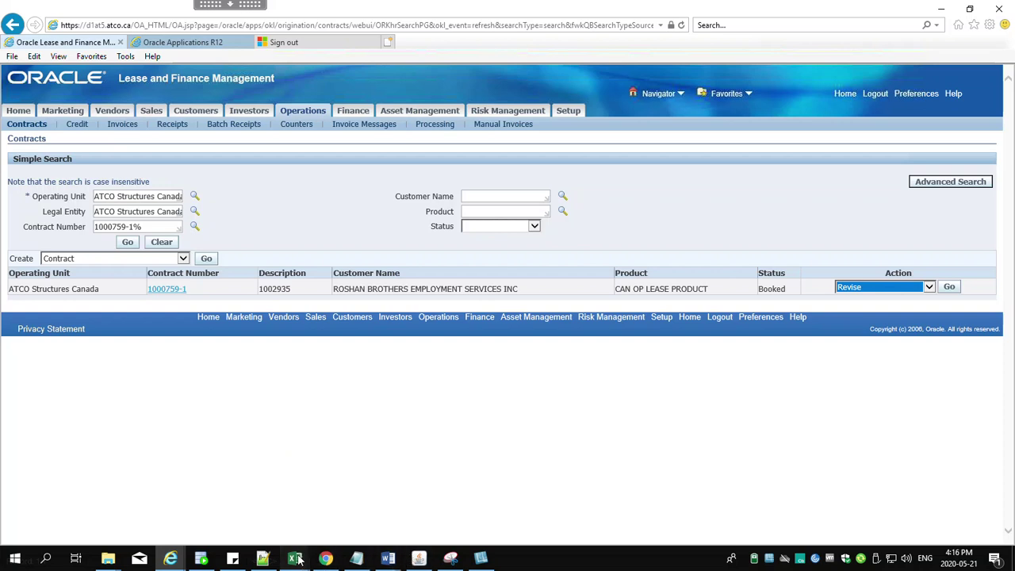
pyautogui.click(234, 516)
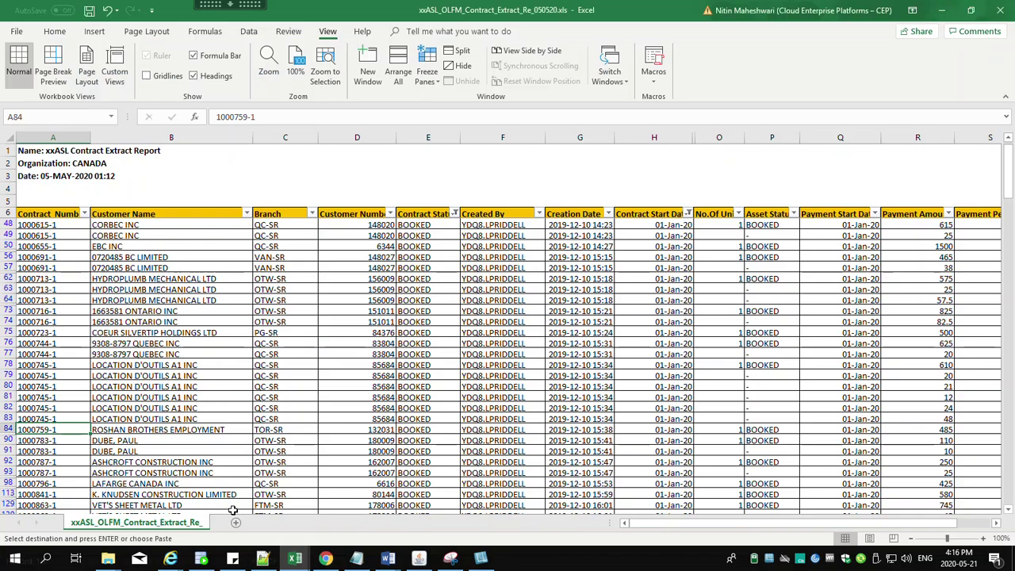
pyautogui.scroll(-4, 73, 430)
pyautogui.scroll(-3, 73, 430)
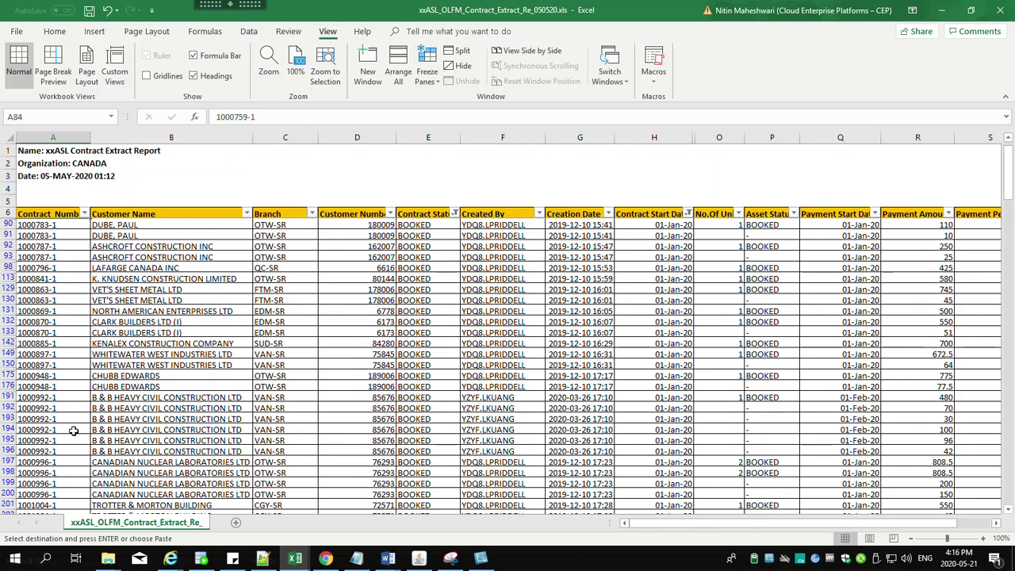
pyautogui.click(66, 378)
pyautogui.hotkey('ctrl', 'c')
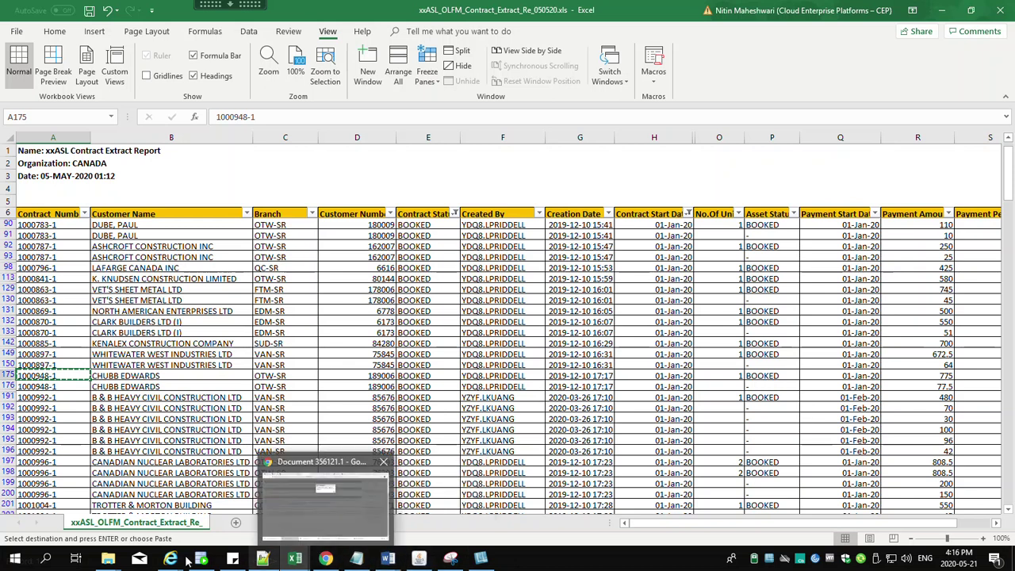
pyautogui.moveTo(170, 558)
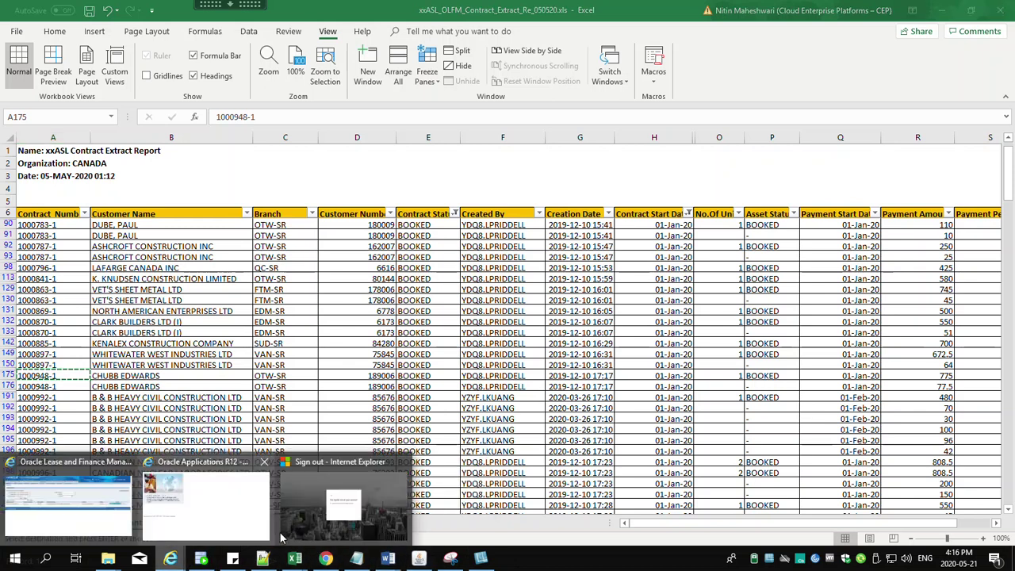
pyautogui.click(109, 518)
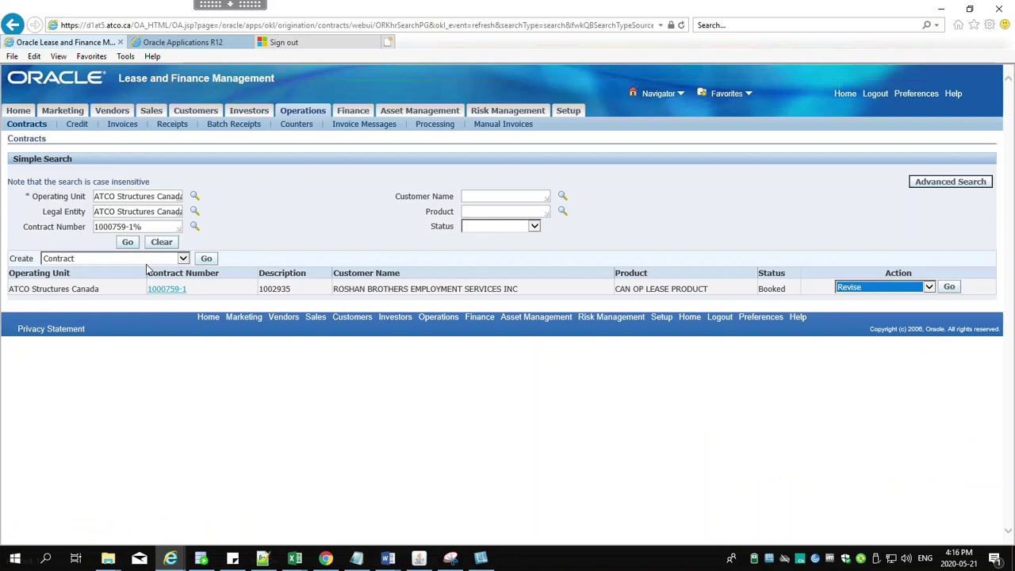
# Search for contract 1000948-1 by pasting its number into the Contract Number field
pyautogui.moveTo(145, 228); pyautogui.dragTo(80, 230)
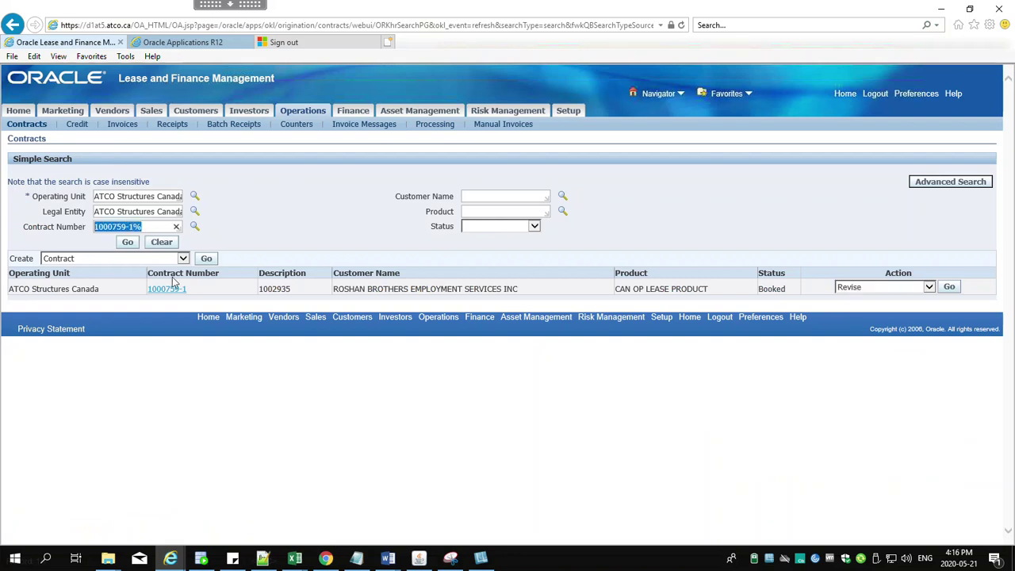
pyautogui.hotkey('ctrl', 'v')
pyautogui.click(127, 242)
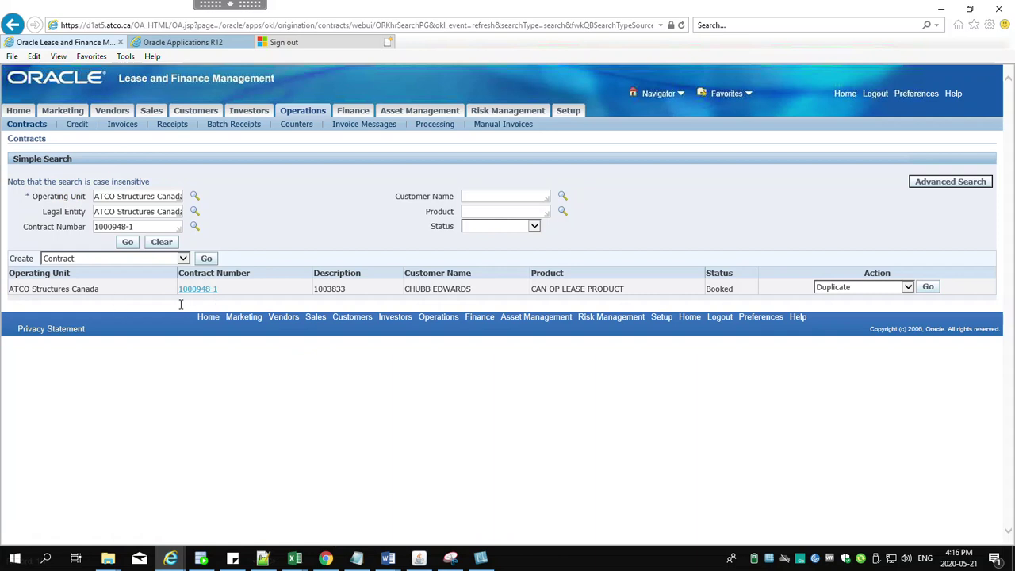
# Choose the Revise action for contract 1000948-1 and start the revision
pyautogui.click(856, 290)
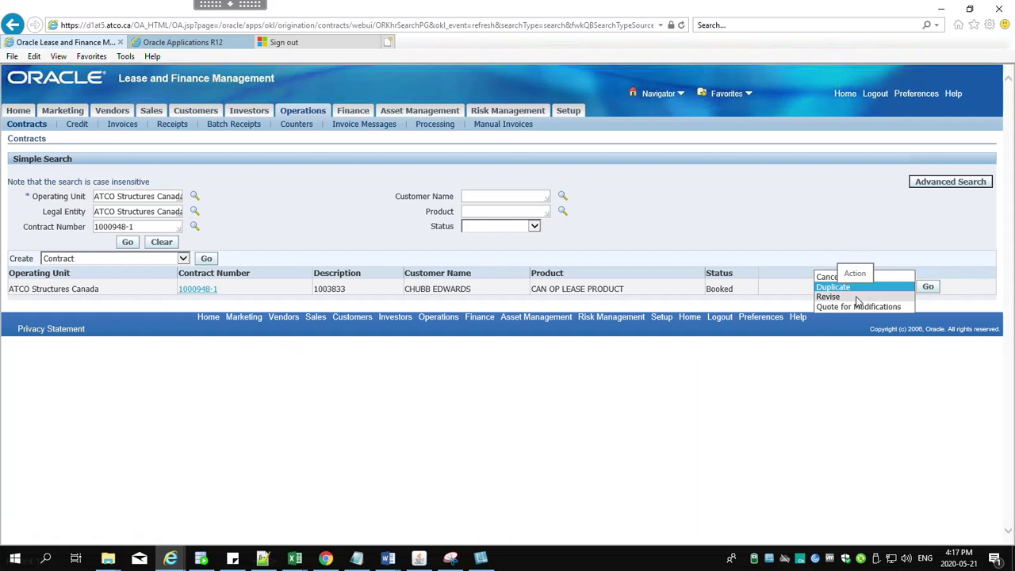
pyautogui.click(862, 299)
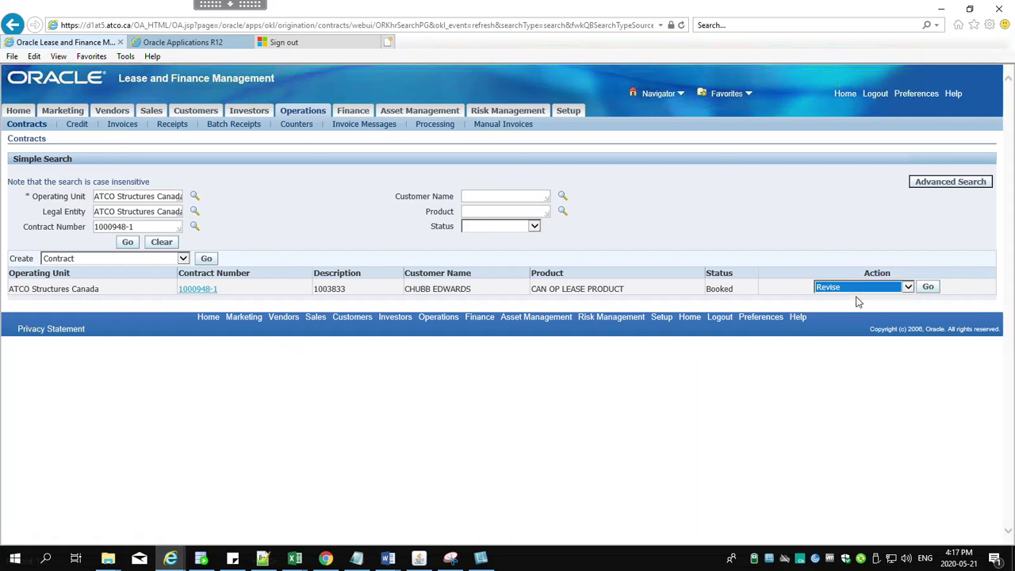
pyautogui.click(928, 289)
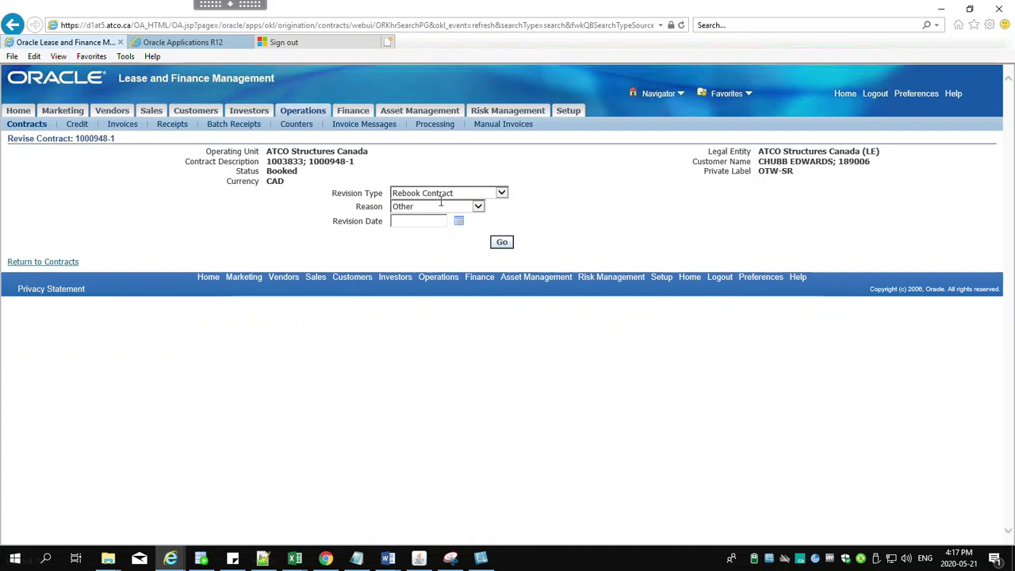
# Set the revision type to Rebook Contract with reason Adjust Cost
pyautogui.click(448, 196)
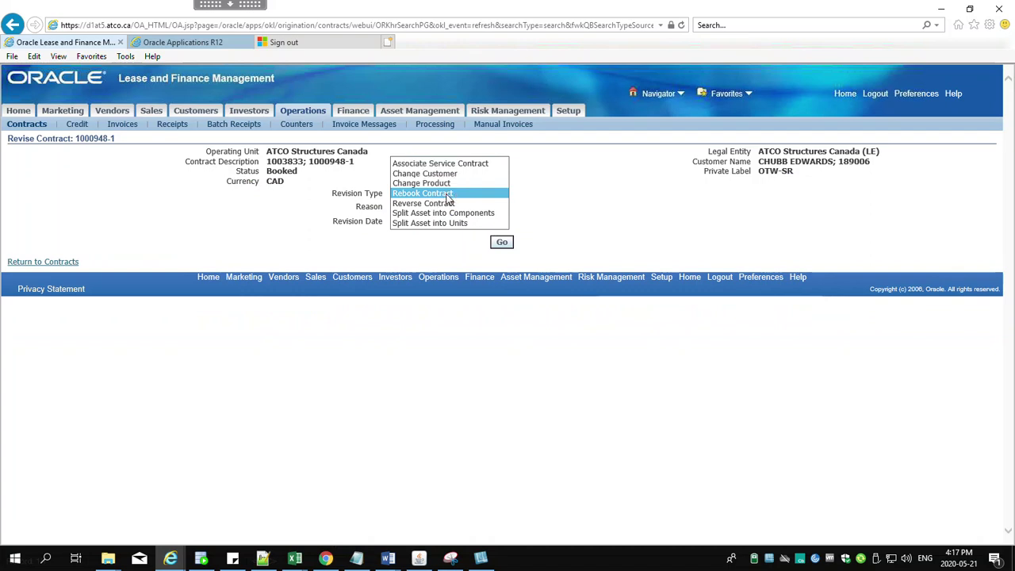
pyautogui.click(447, 195)
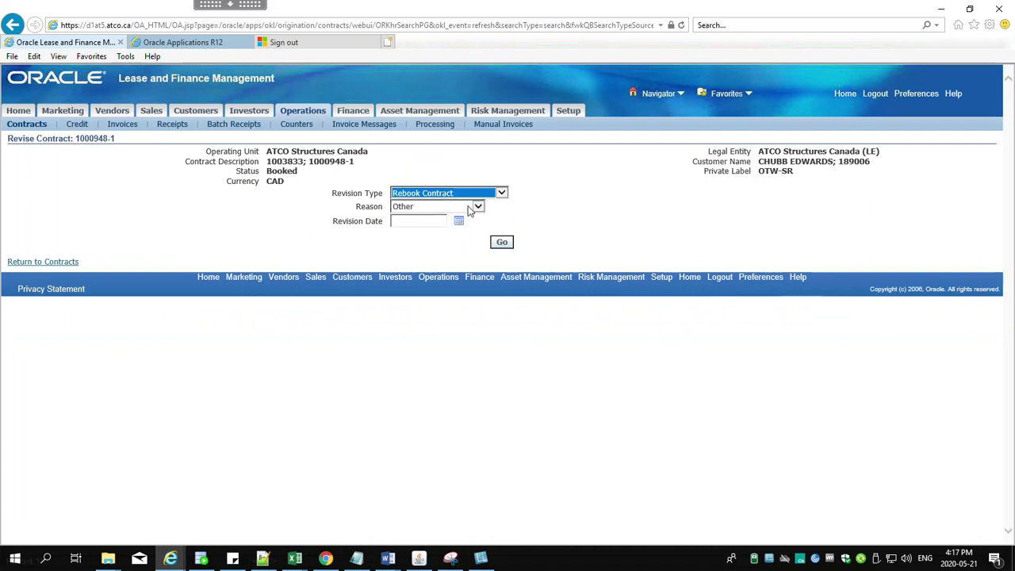
pyautogui.click(469, 208)
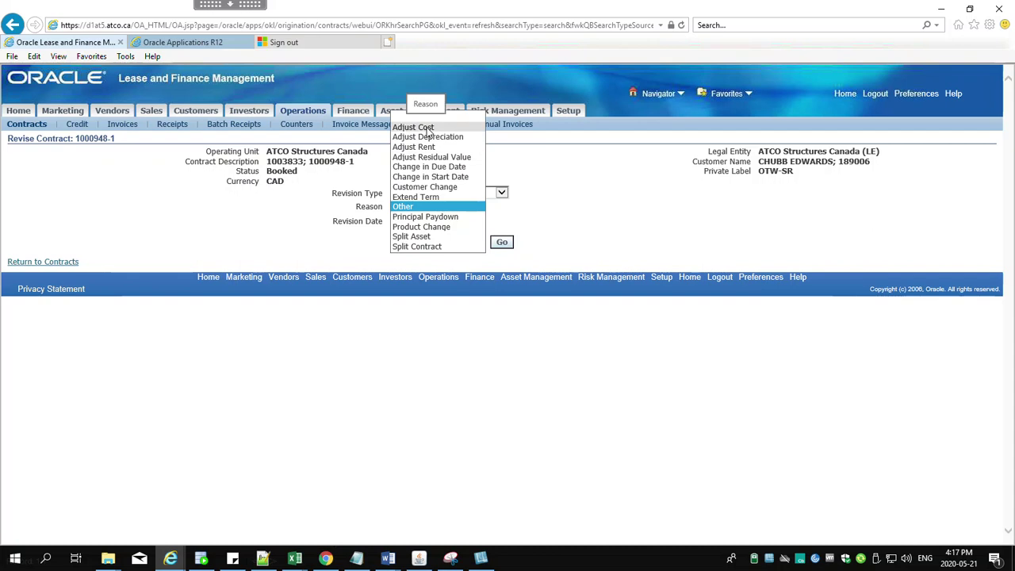
pyautogui.click(427, 128)
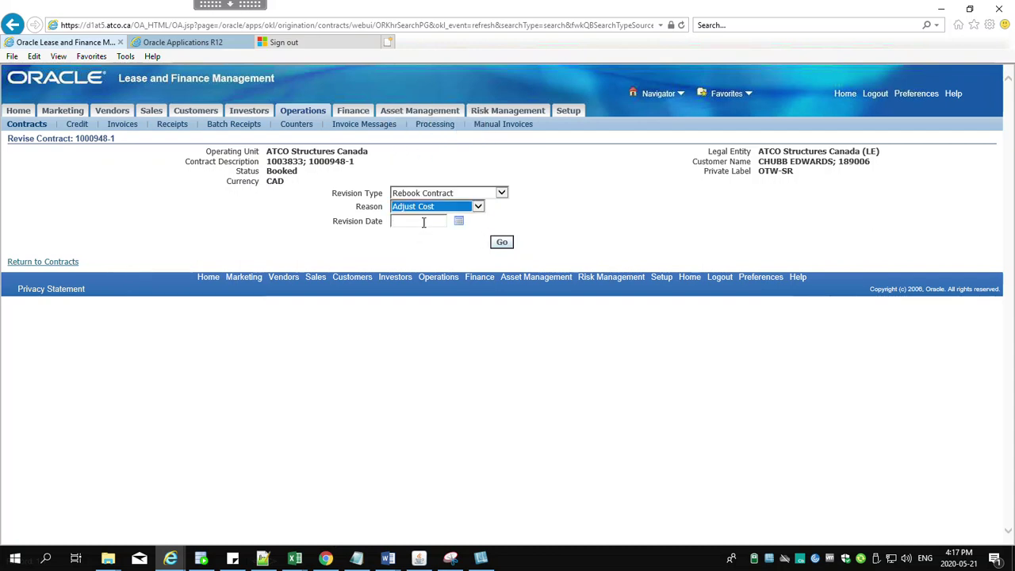
# Pick 01-Feb-2020 from the calendar as the revision date and submit the rebook request
pyautogui.click(423, 223)
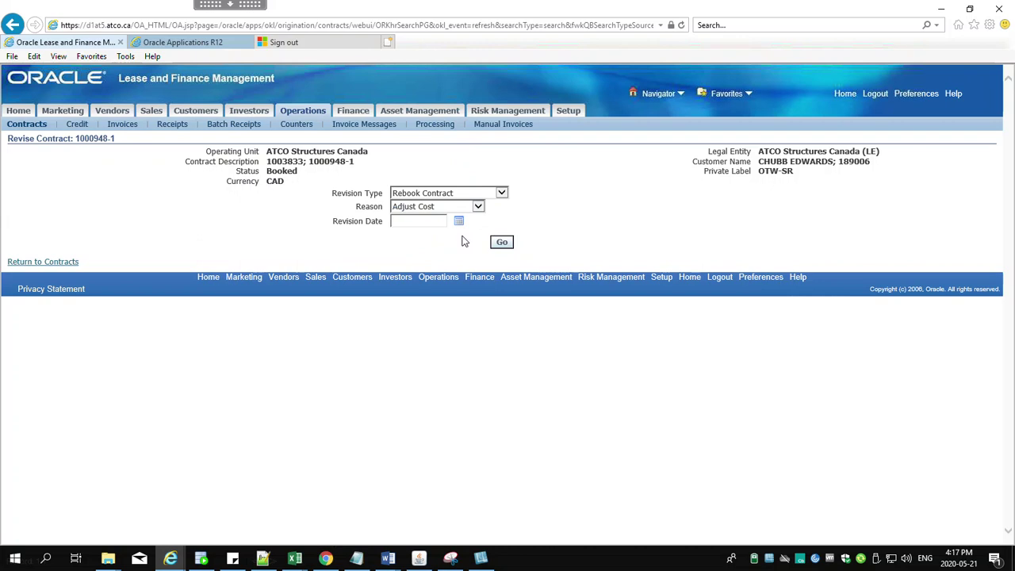
pyautogui.click(460, 223)
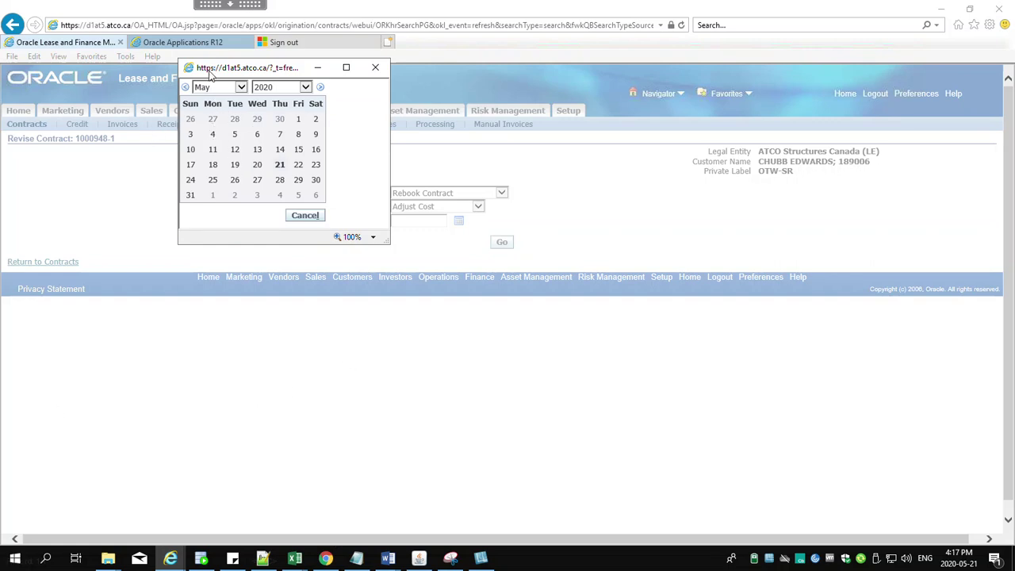
pyautogui.click(185, 88)
pyautogui.click(185, 88)
pyautogui.click(185, 88)
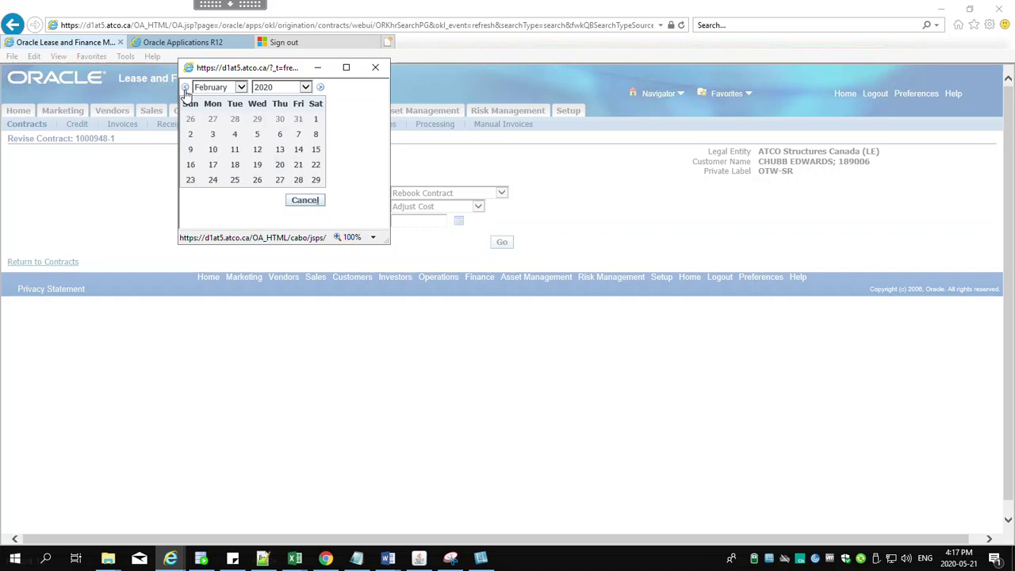
pyautogui.click(316, 120)
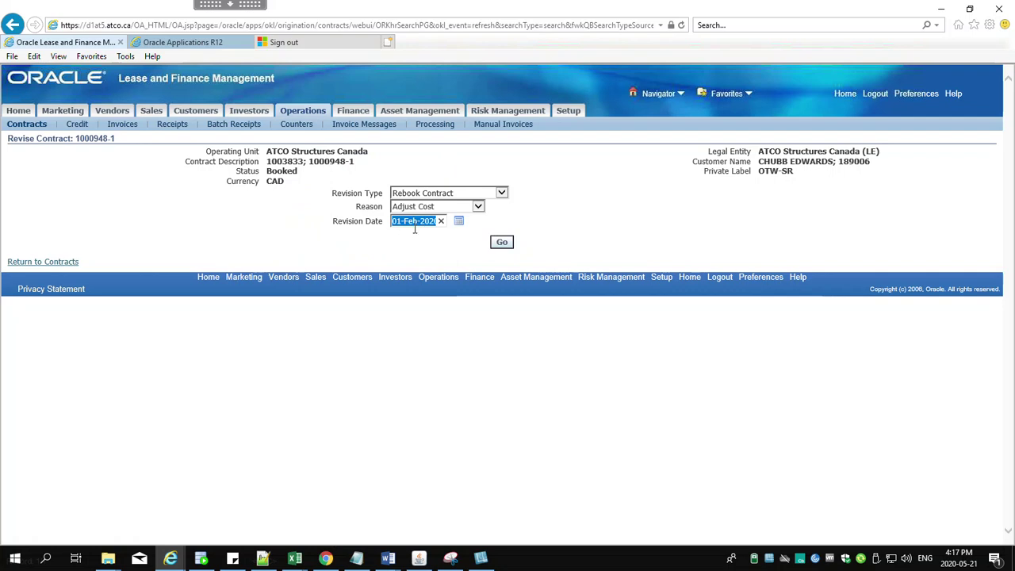
pyautogui.click(510, 249)
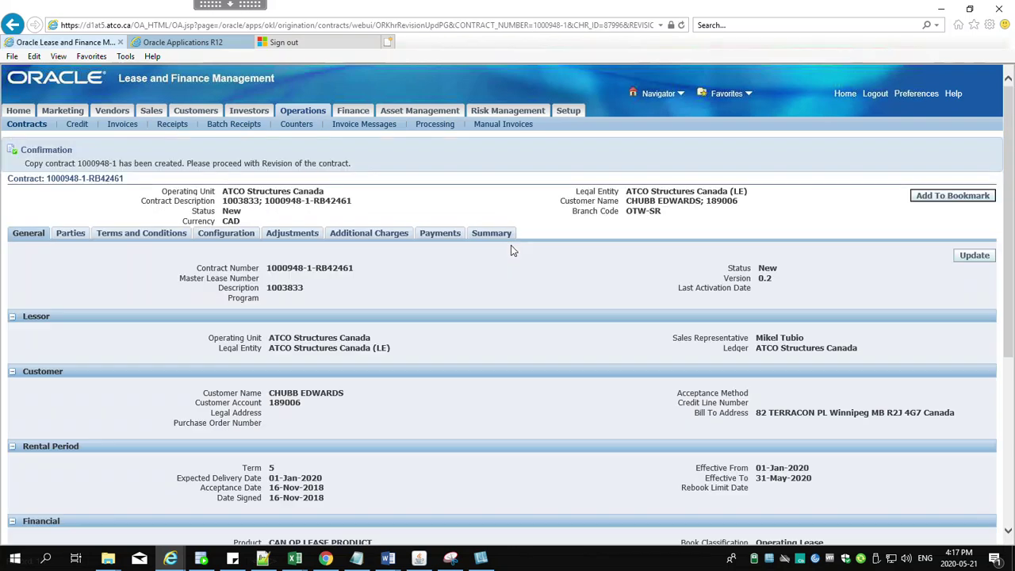
# Open the RENT payment details of rebook copy 1000948-1-RB42461 from its Payments tab
pyautogui.click(966, 258)
pyautogui.click(446, 234)
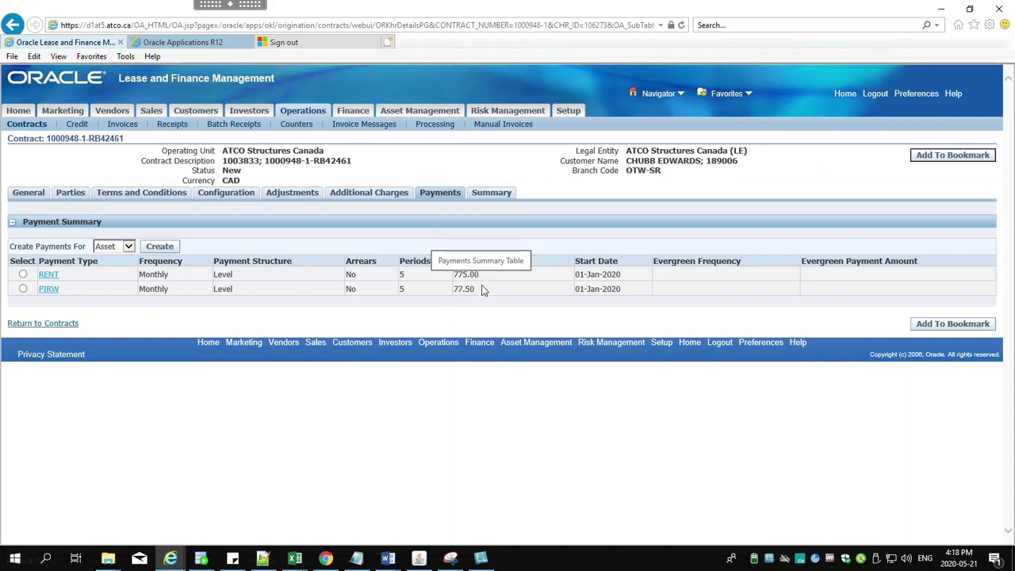
pyautogui.click(49, 274)
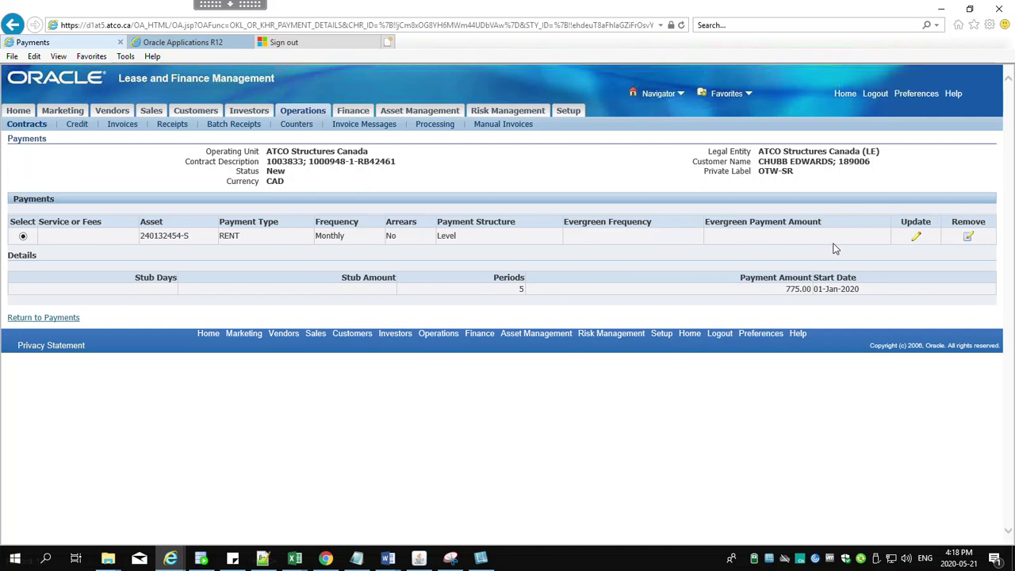
# Change the rebook's monthly RENT payment amount from 775.00 to 575.00 and apply it
pyautogui.click(916, 236)
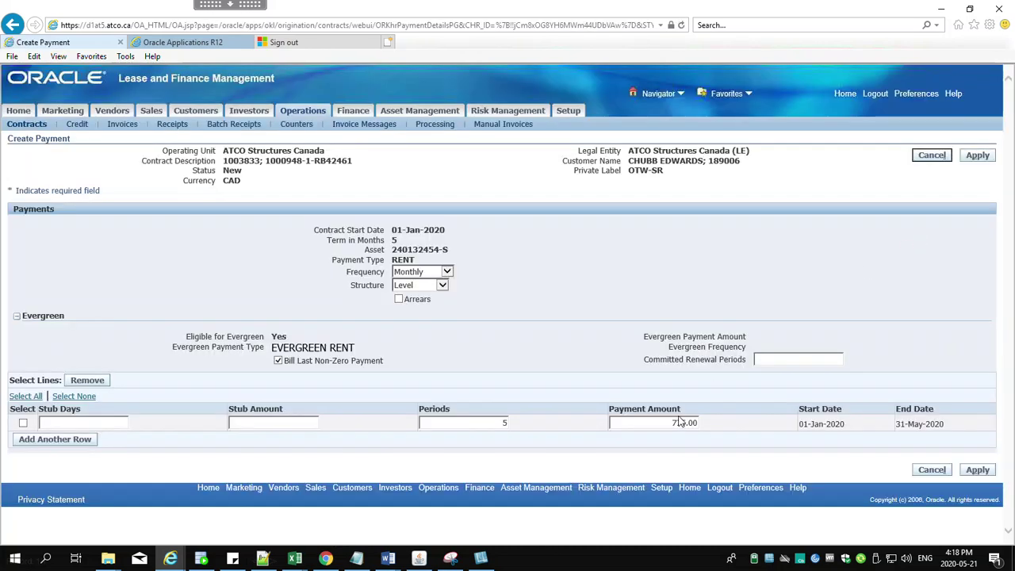
pyautogui.click(679, 423)
pyautogui.click(976, 158)
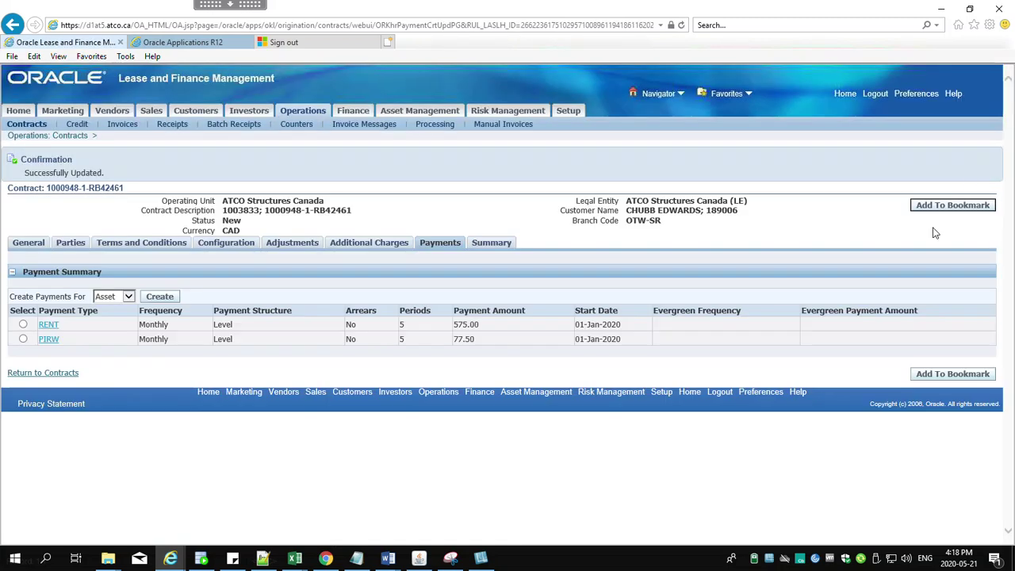
pyautogui.click(46, 344)
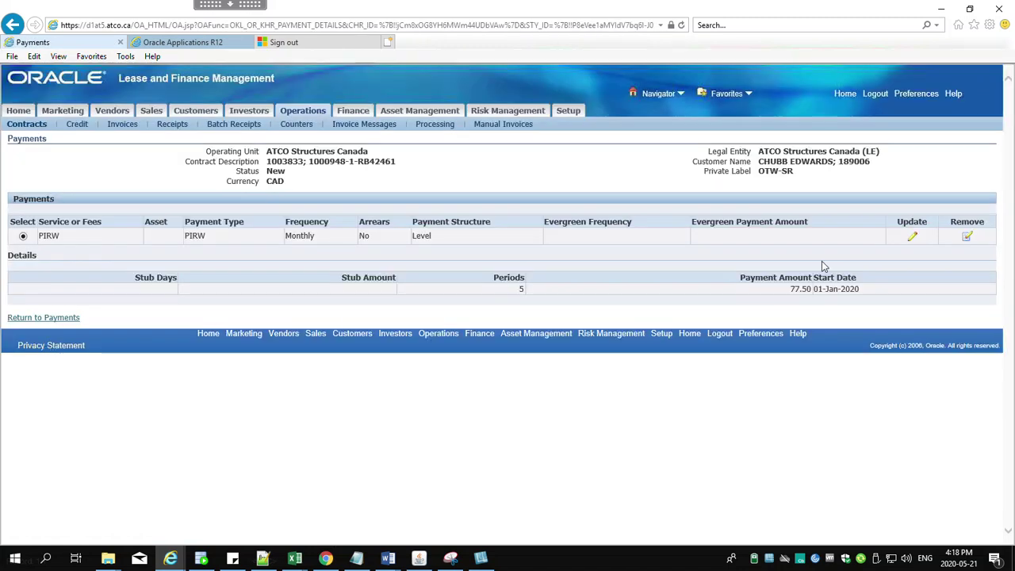
# Update the PIRW fee payment amount to 57.50 per month and apply the change
pyautogui.click(913, 236)
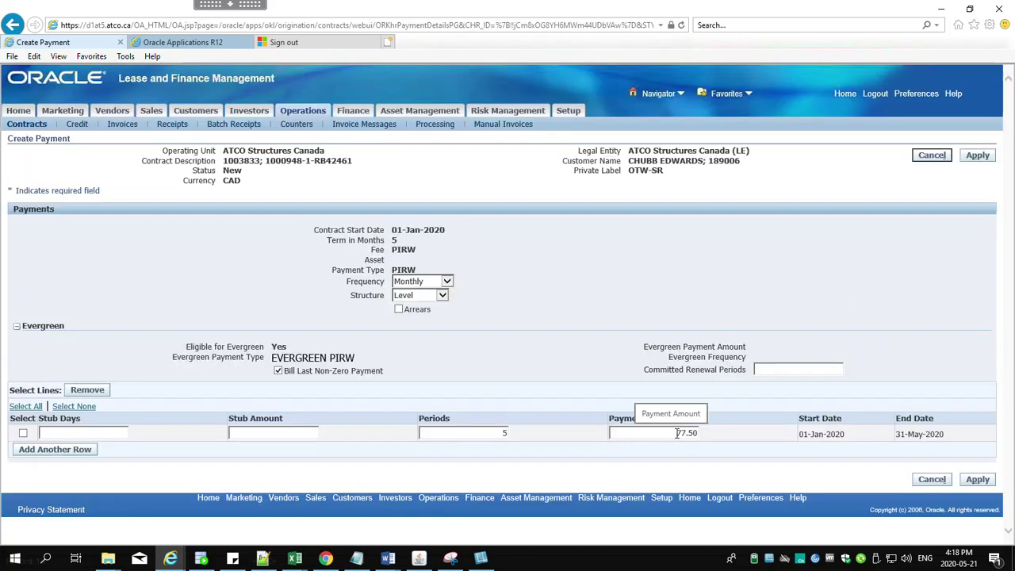
pyautogui.click(678, 433)
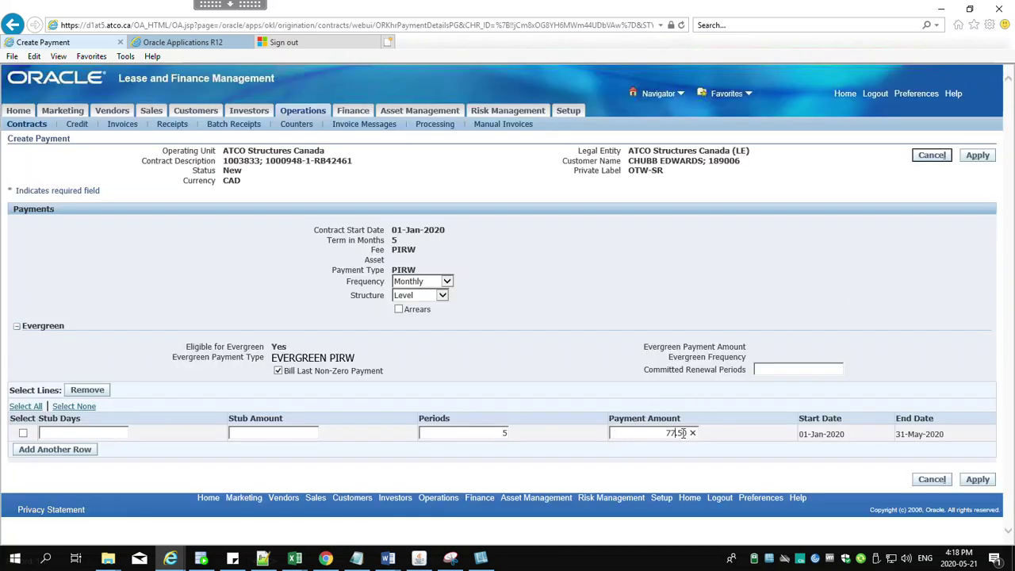
pyautogui.press('Tab')
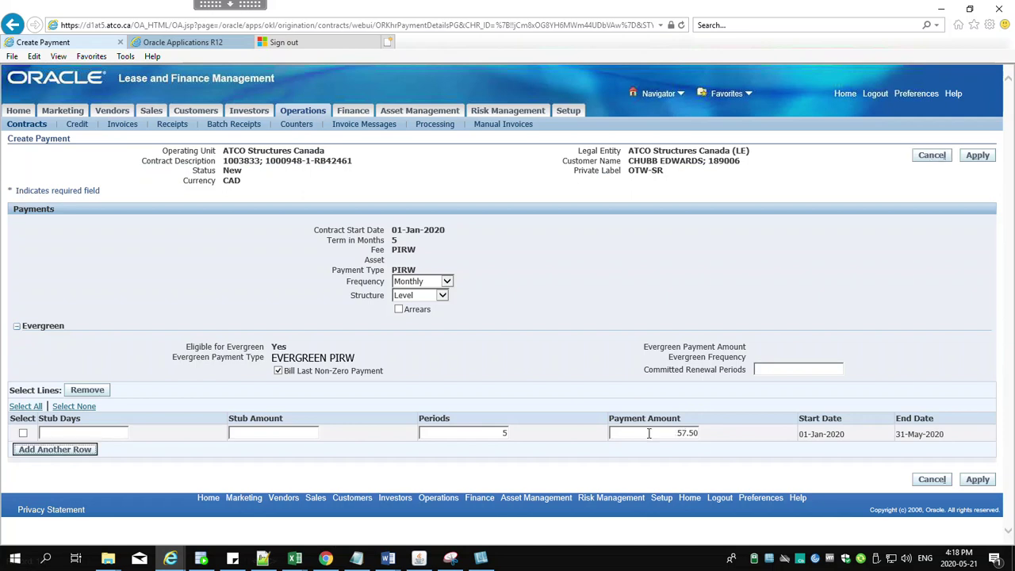
pyautogui.click(975, 158)
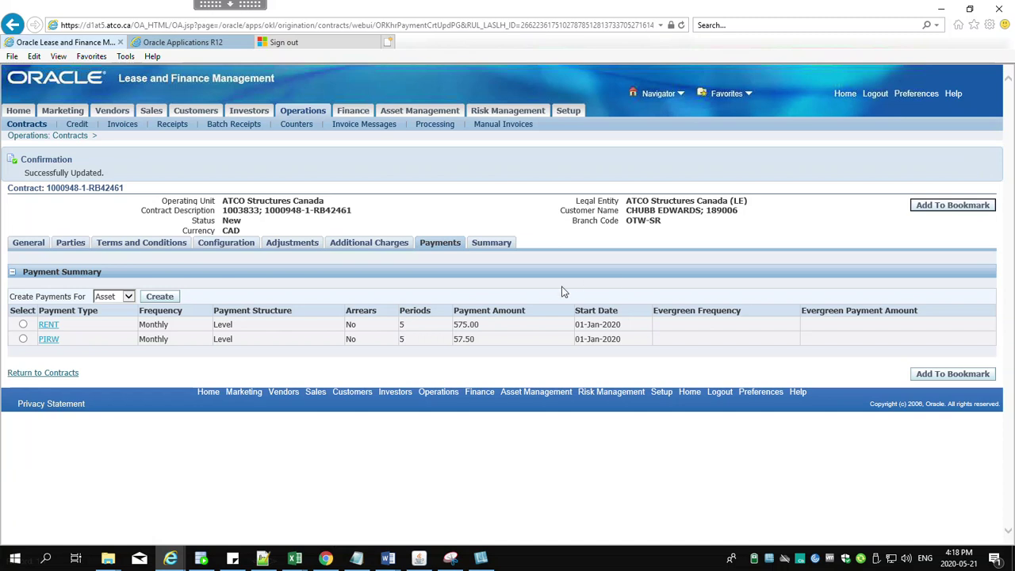
# Review the rebook's Summary, Payments and Additional Charges, then reopen the RENT payment details
pyautogui.click(492, 248)
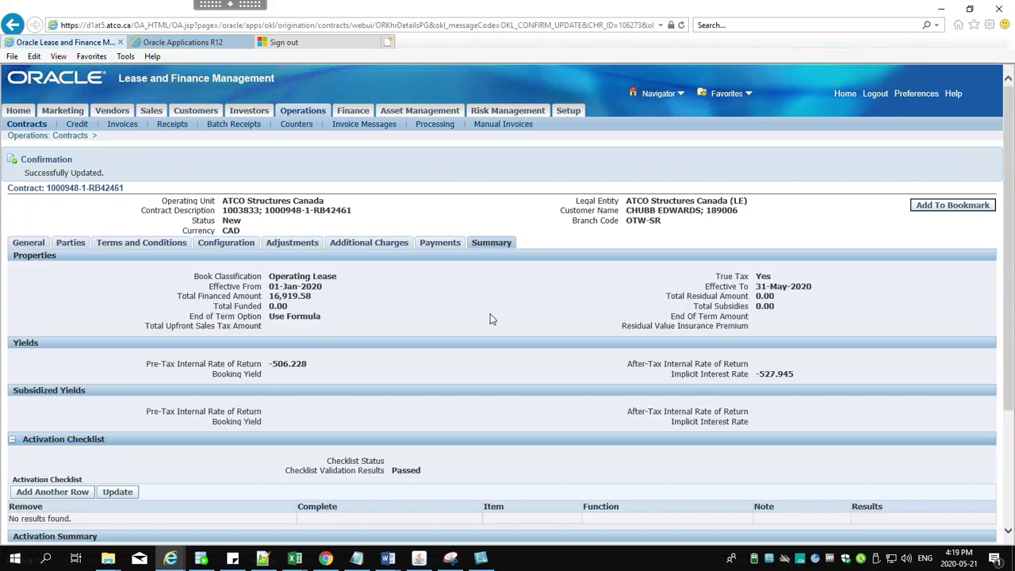
pyautogui.scroll(-3, 490, 323)
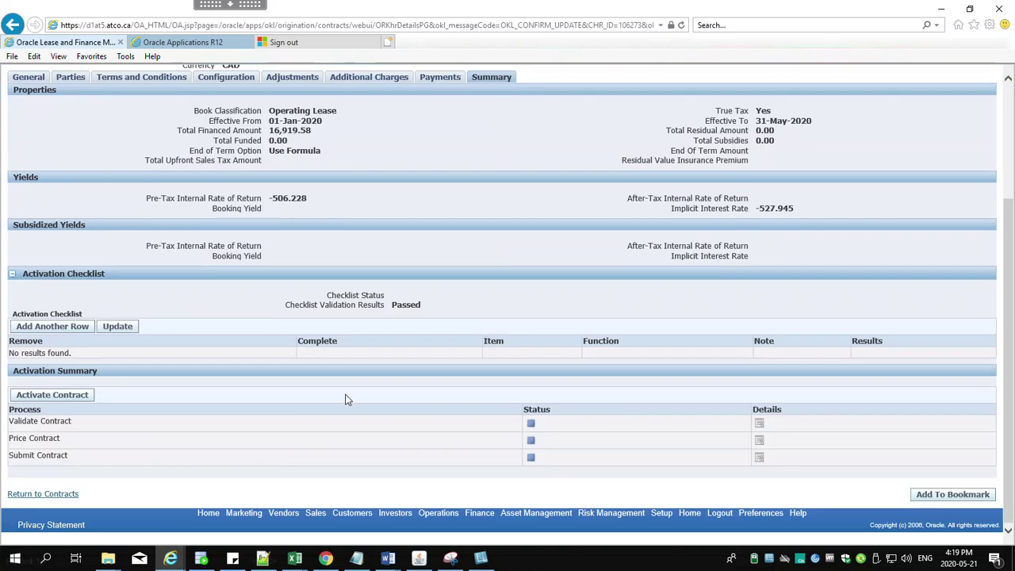
pyautogui.scroll(3, 699, 329)
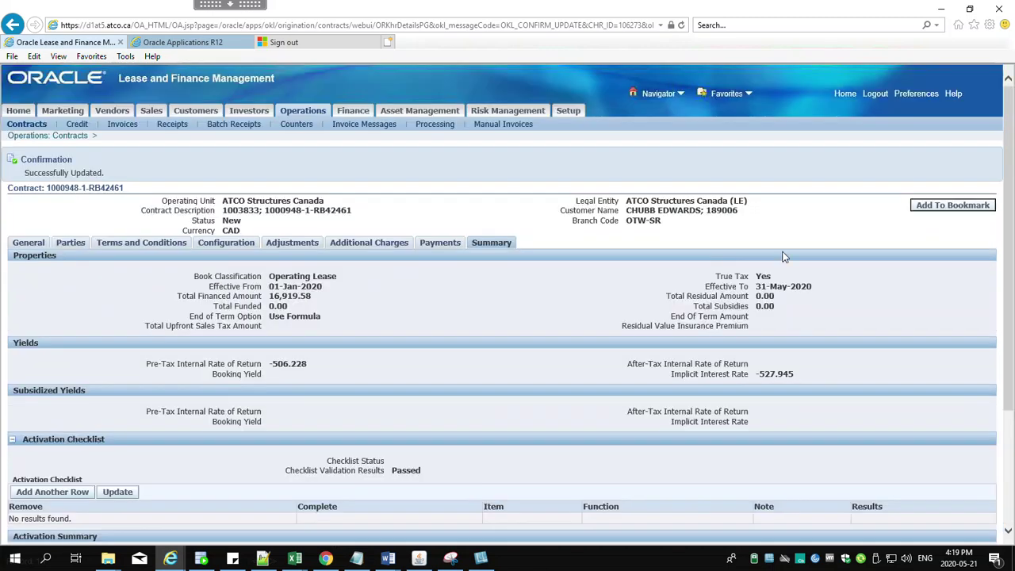
pyautogui.click(440, 242)
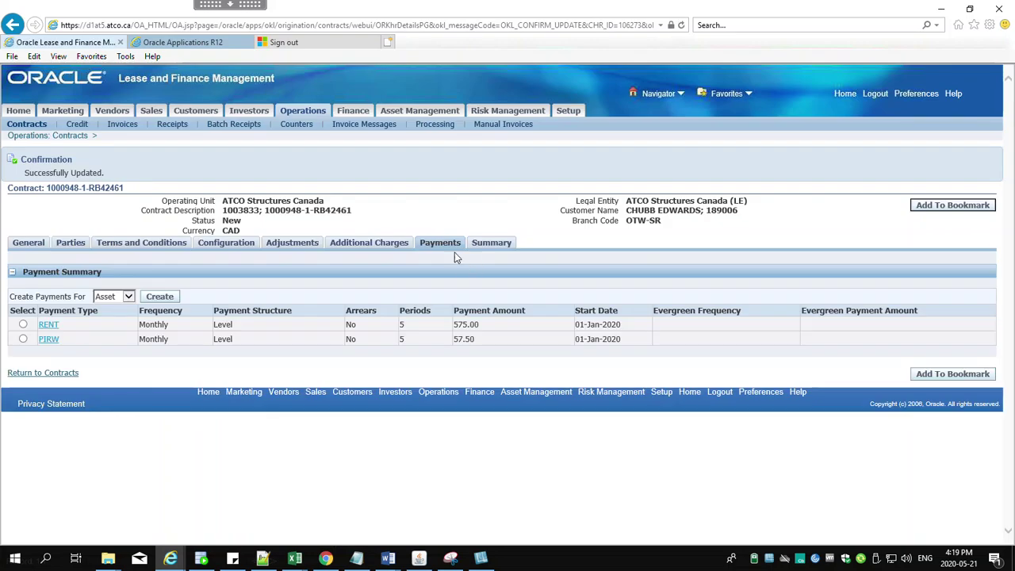
pyautogui.click(384, 248)
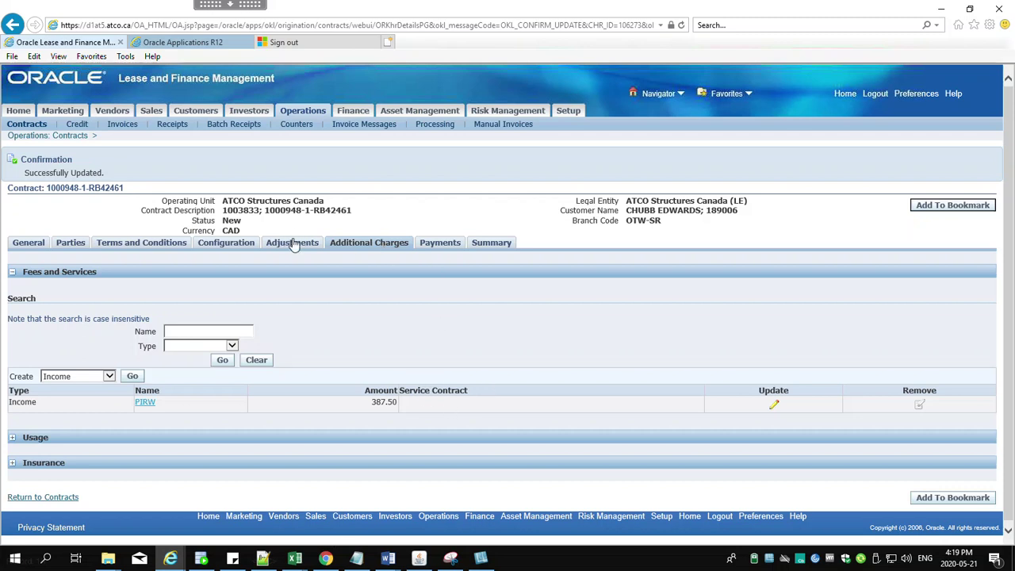
pyautogui.click(443, 244)
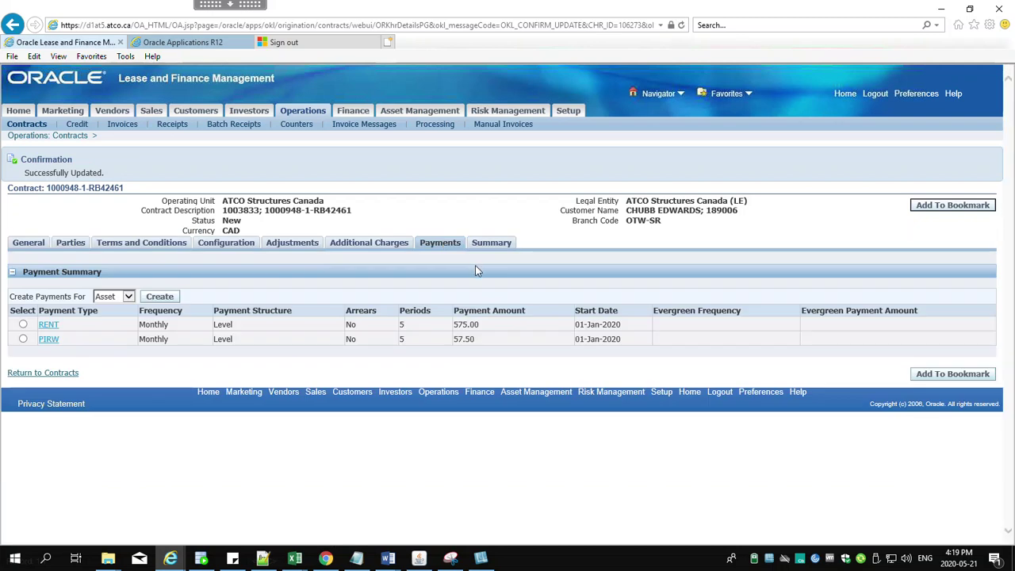
pyautogui.click(50, 326)
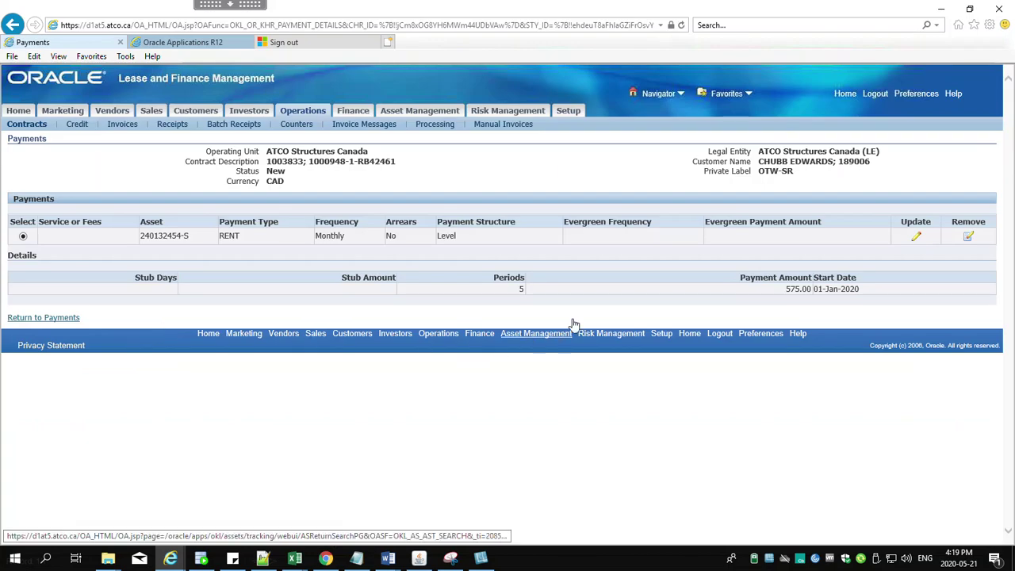
# Re-save the RENT payment schedule and launch Activate Contract from the Summary page
pyautogui.click(917, 237)
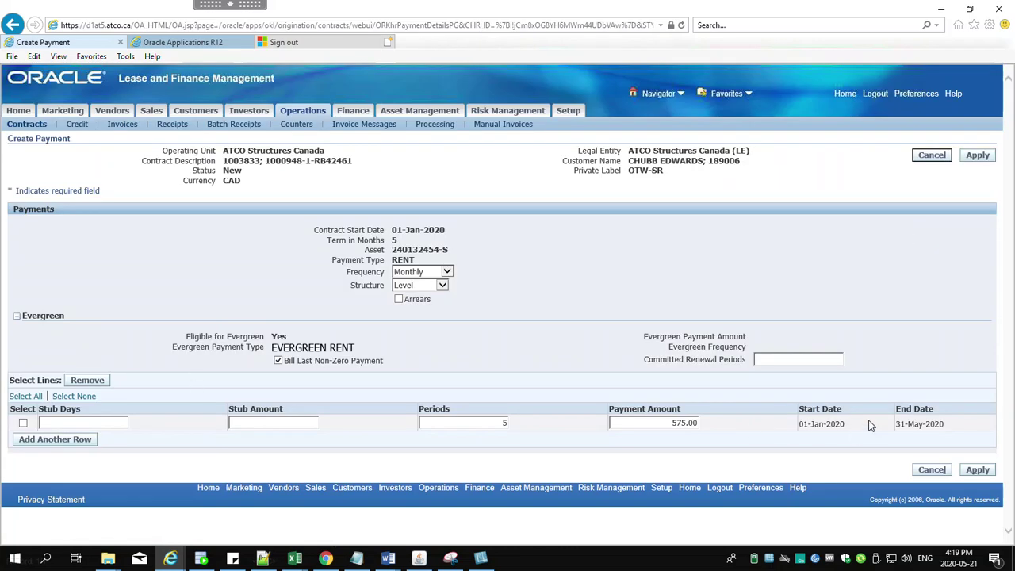
pyautogui.click(979, 156)
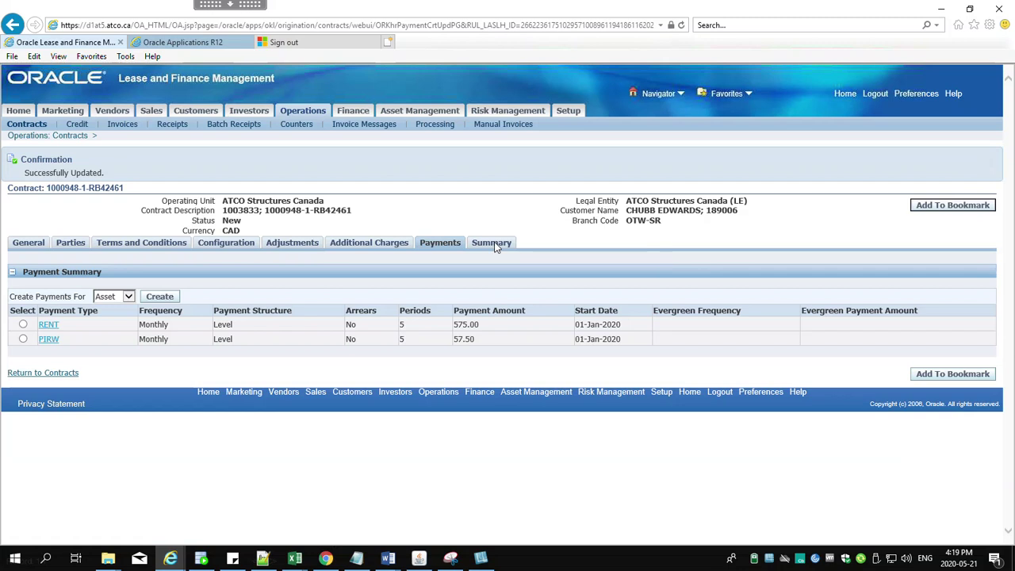
pyautogui.click(494, 244)
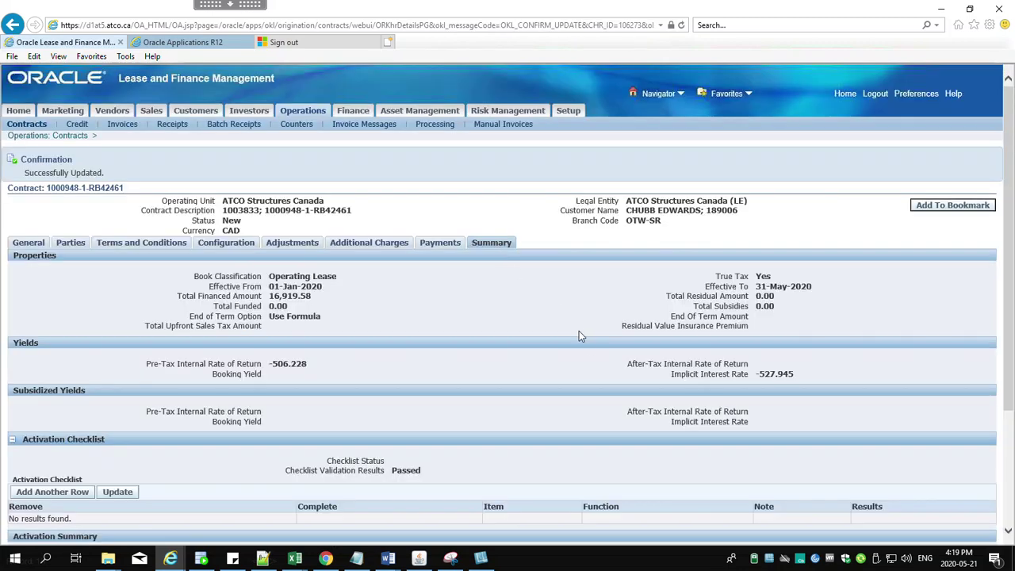
pyautogui.scroll(-3, 586, 341)
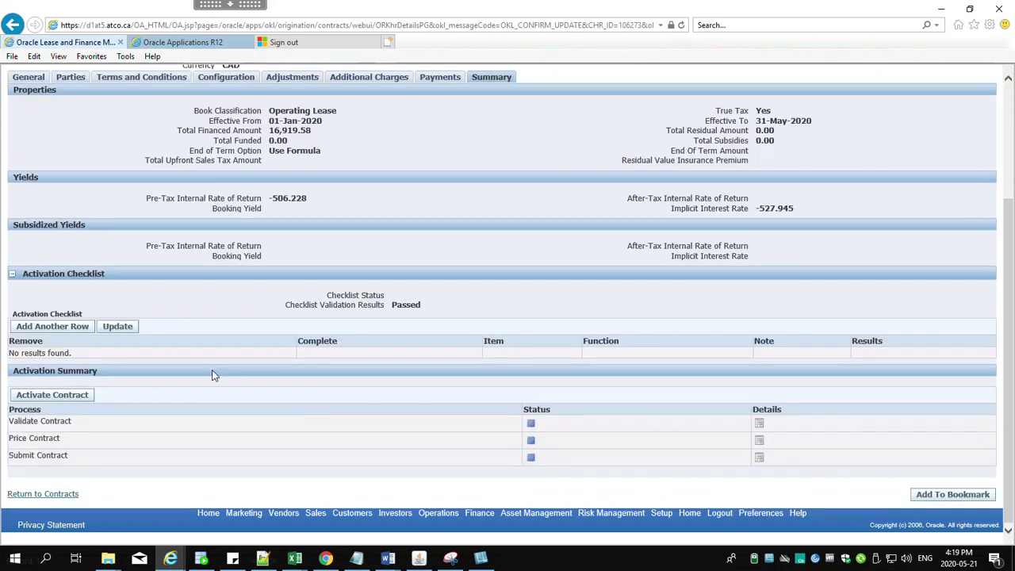
pyautogui.click(78, 397)
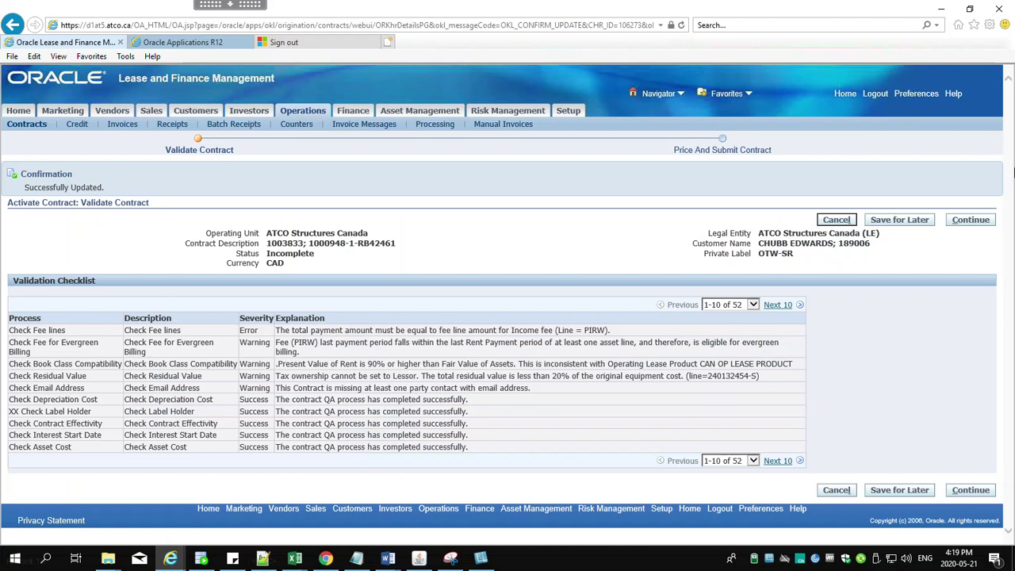
# Save the blocked activation for later and review the rebook's RENT 575.00 and PIRW 57.50 payments
pyautogui.click(972, 221)
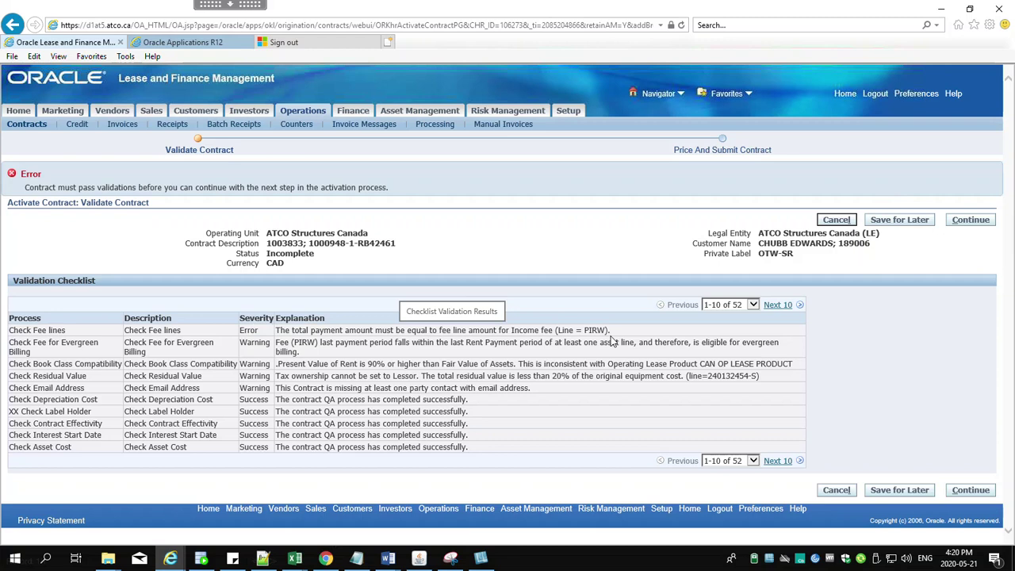
pyautogui.click(847, 222)
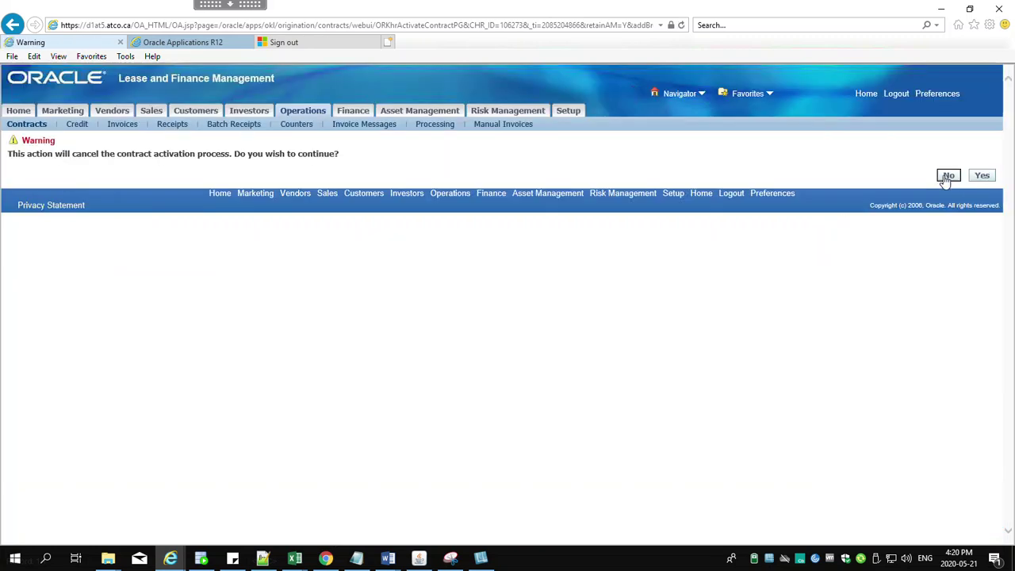
pyautogui.click(948, 176)
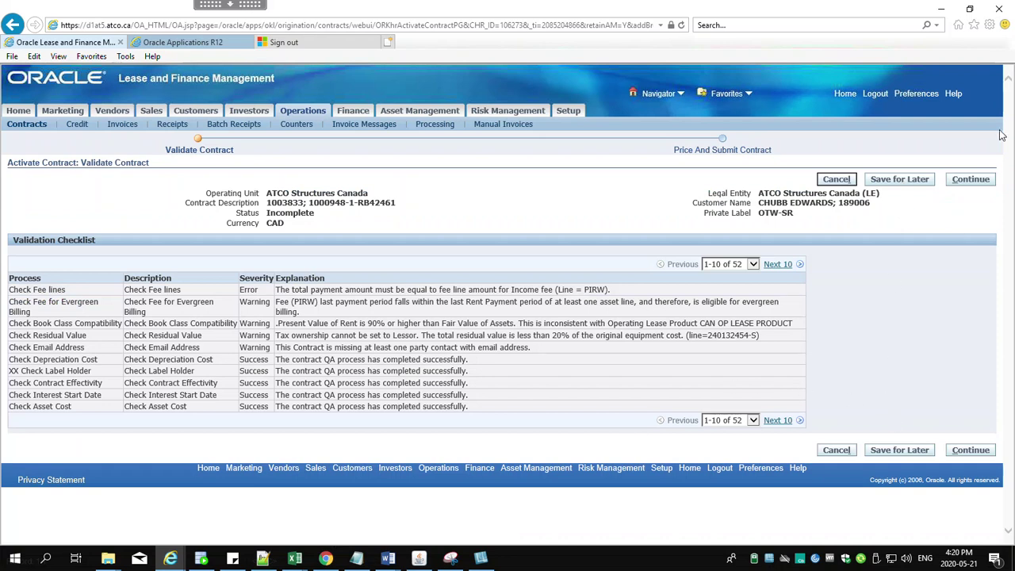
pyautogui.click(978, 180)
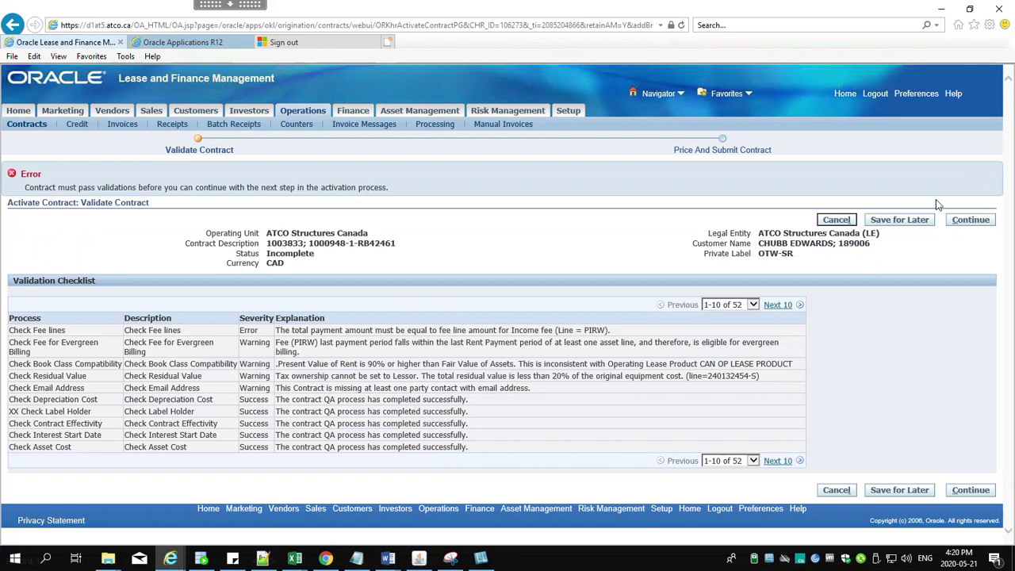
pyautogui.click(899, 221)
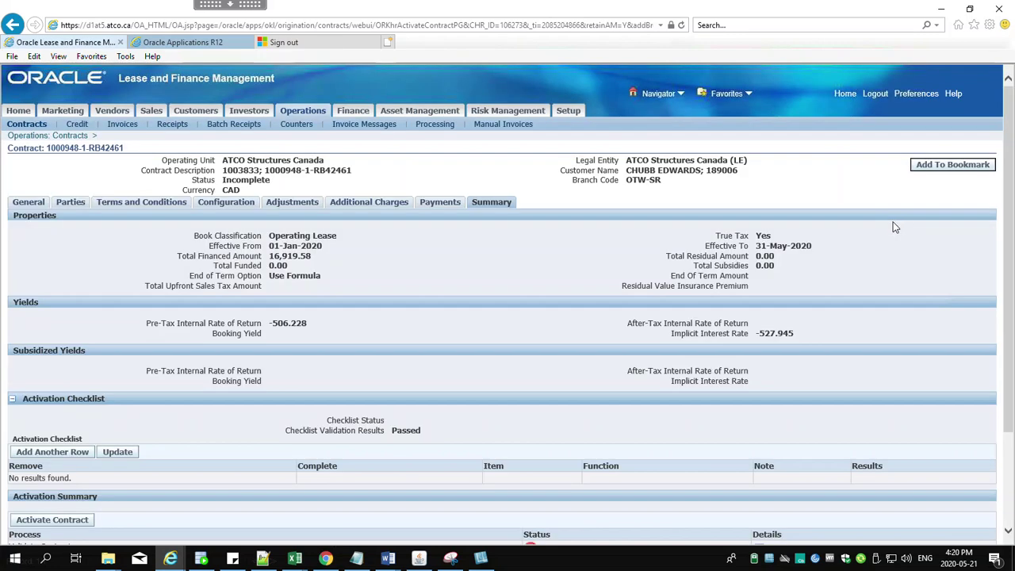
pyautogui.click(433, 203)
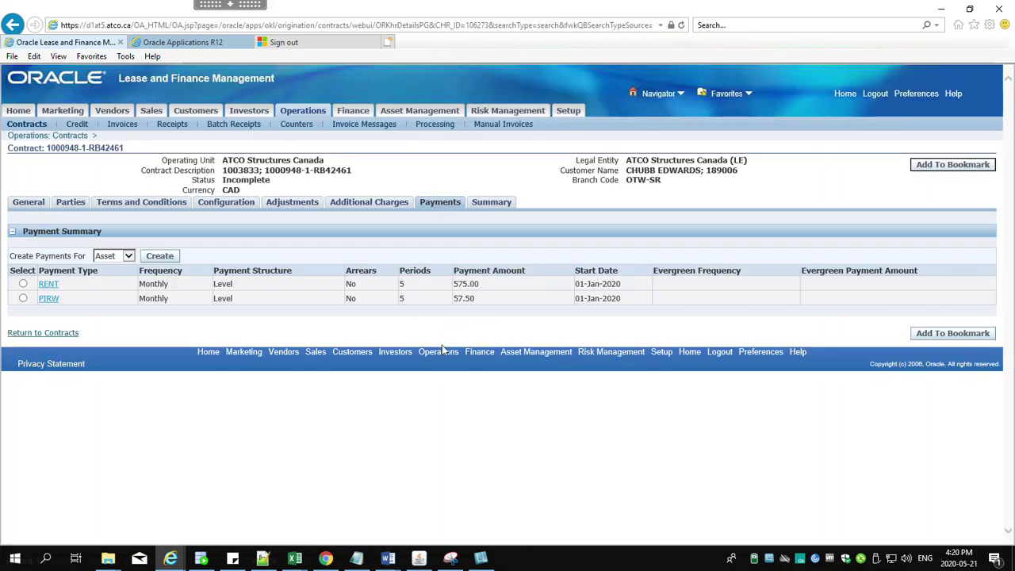
pyautogui.click(295, 560)
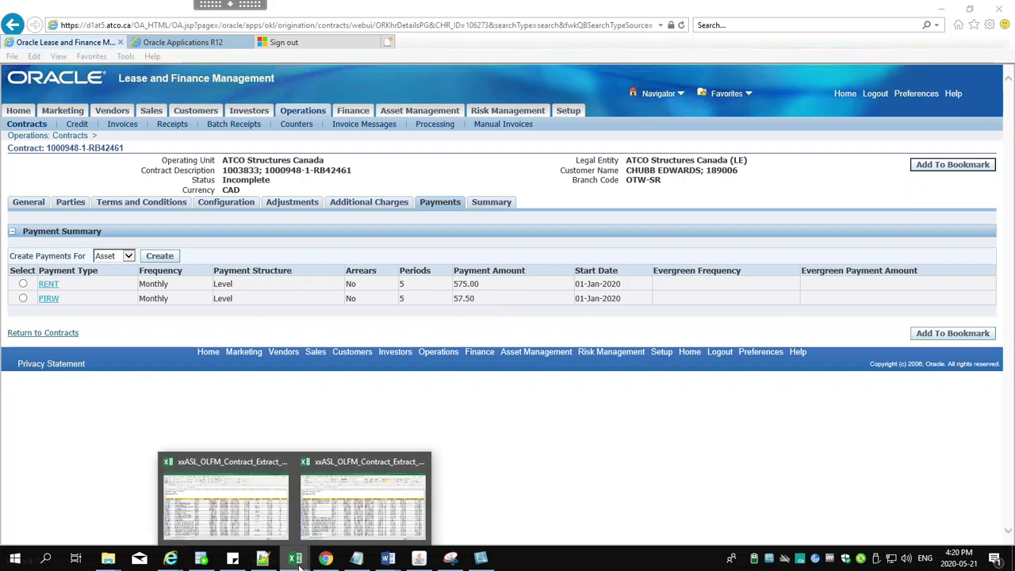
# On a new Sheet1, compute =77.5*5 in F15 and =55.5*5 in F16, then return to Oracle
pyautogui.click(344, 504)
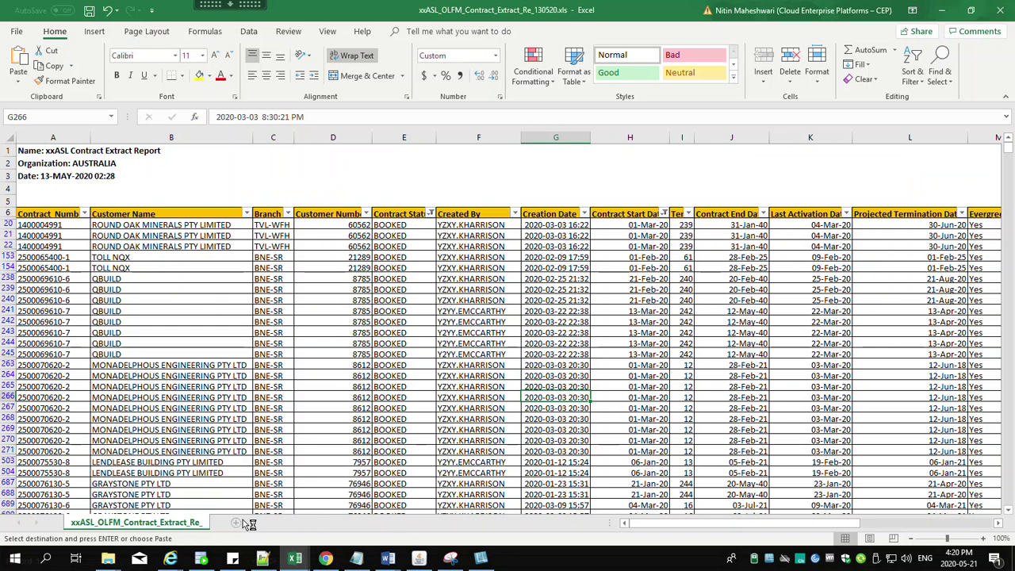
pyautogui.click(236, 523)
pyautogui.click(250, 328)
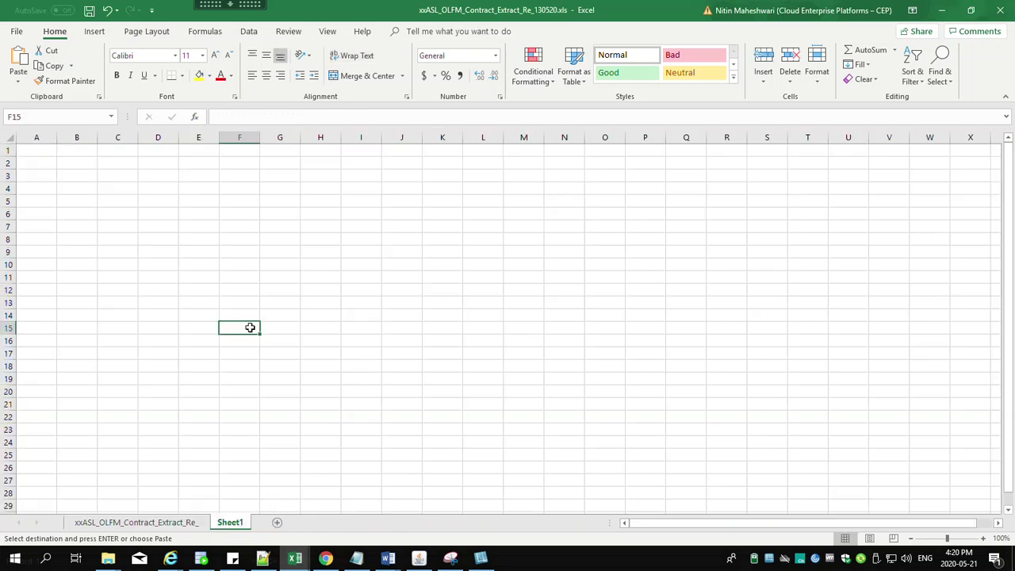
pyautogui.write('=77.5*5')
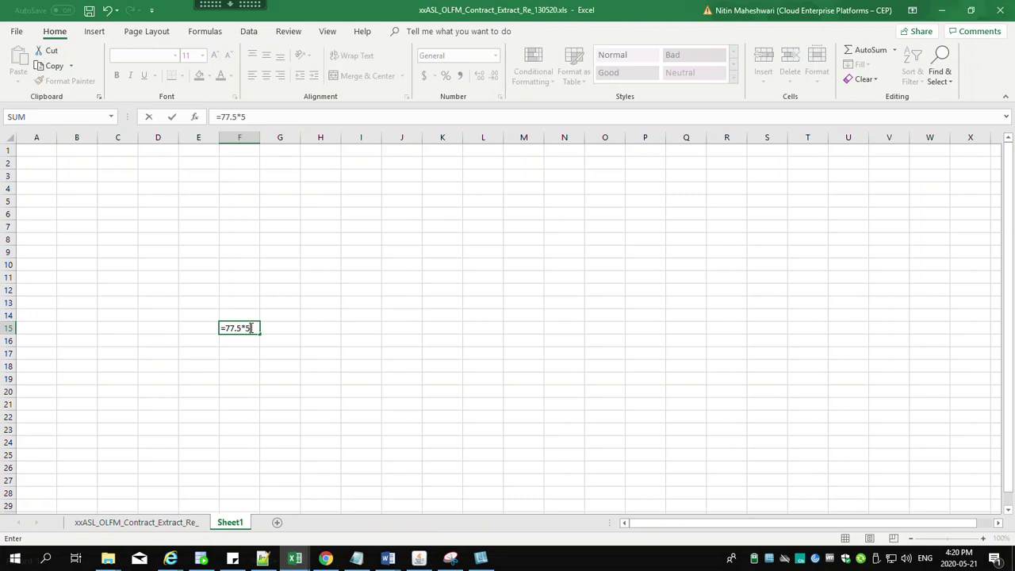
pyautogui.press('Return')
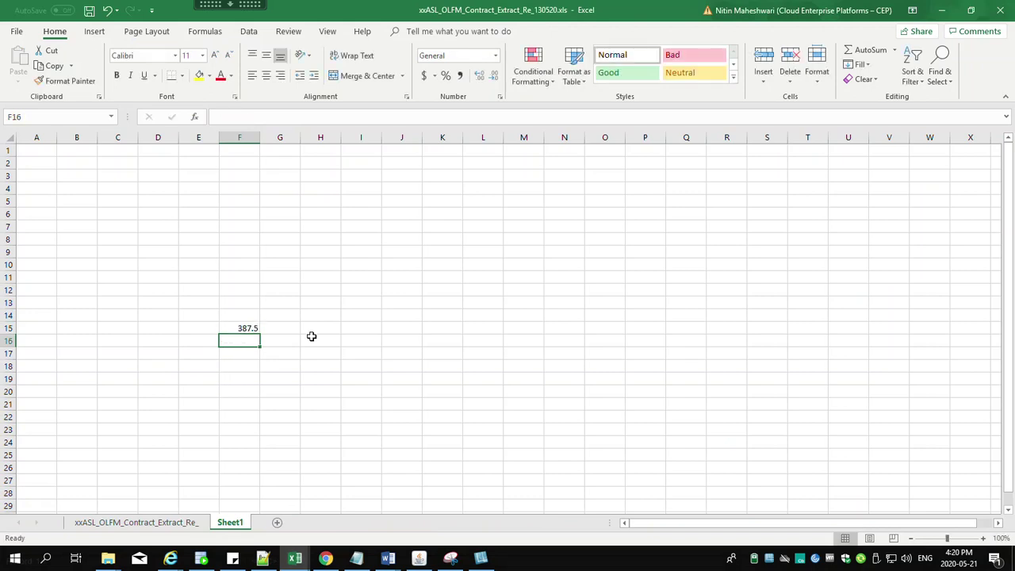
pyautogui.write('=55.5')
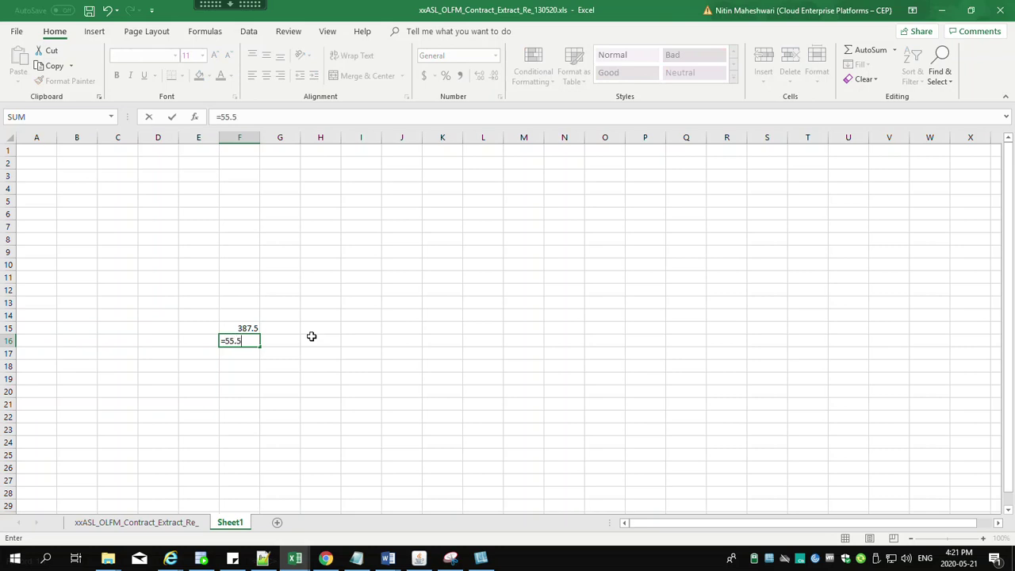
pyautogui.write('*5')
pyautogui.press('Return')
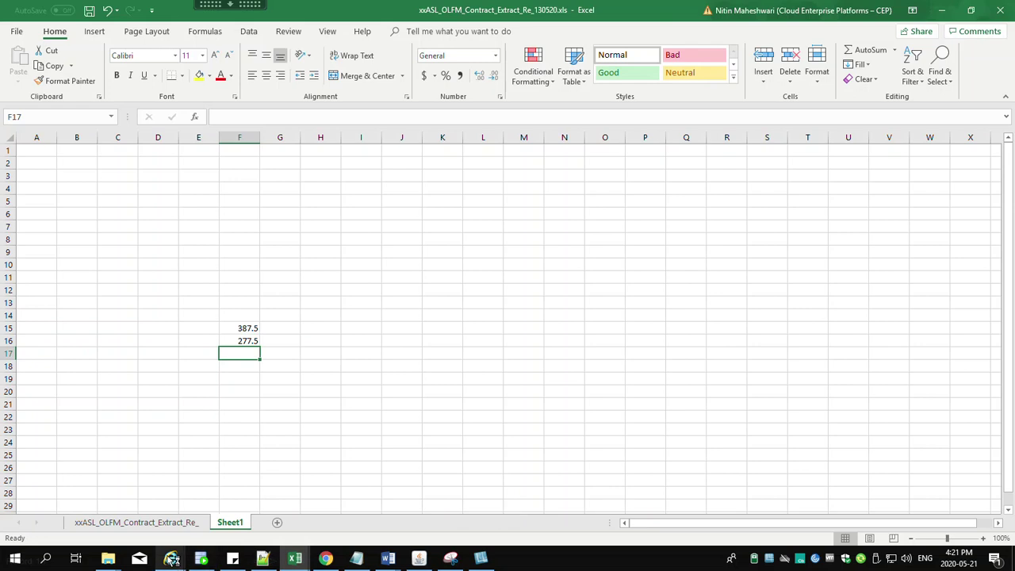
pyautogui.click(171, 559)
pyautogui.click(104, 506)
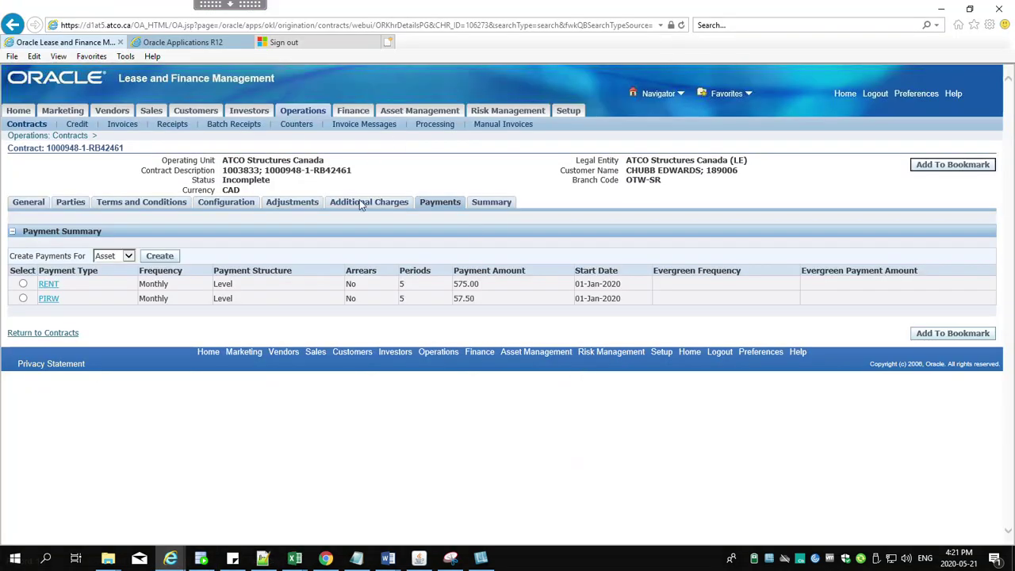
# Open the PIRW fee for editing and consult the calculations workbook
pyautogui.click(361, 206)
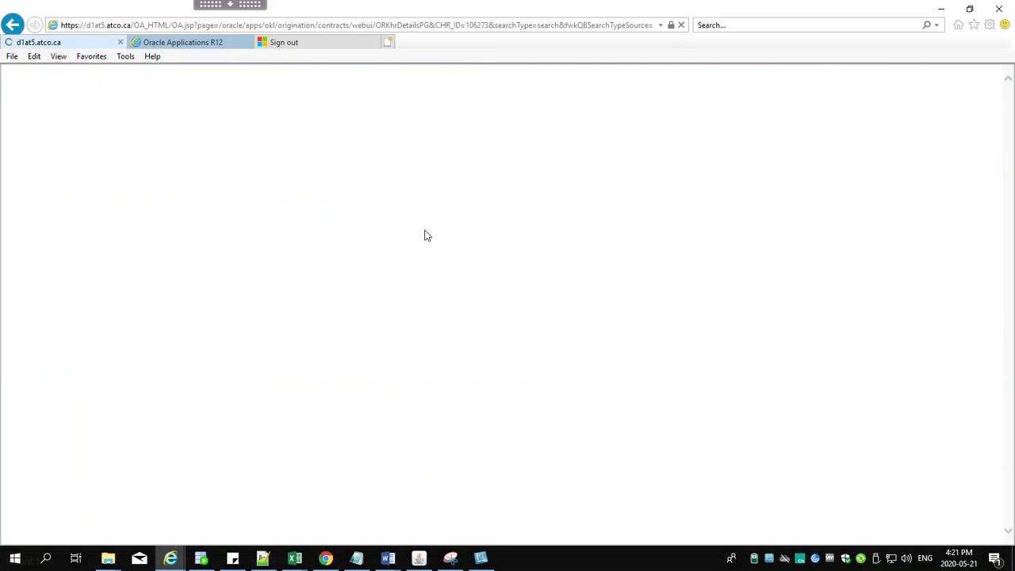
pyautogui.click(775, 366)
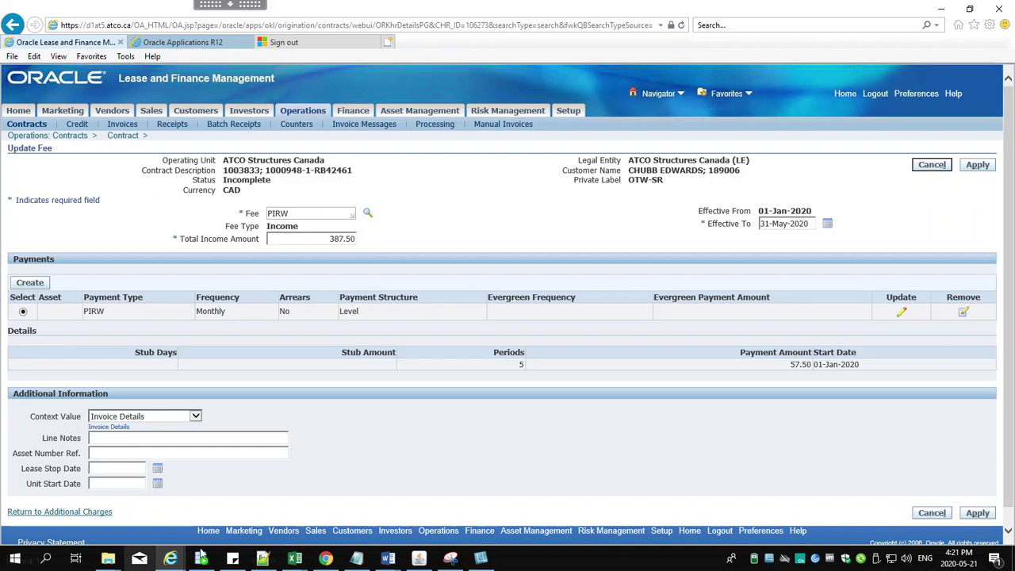
pyautogui.click(297, 560)
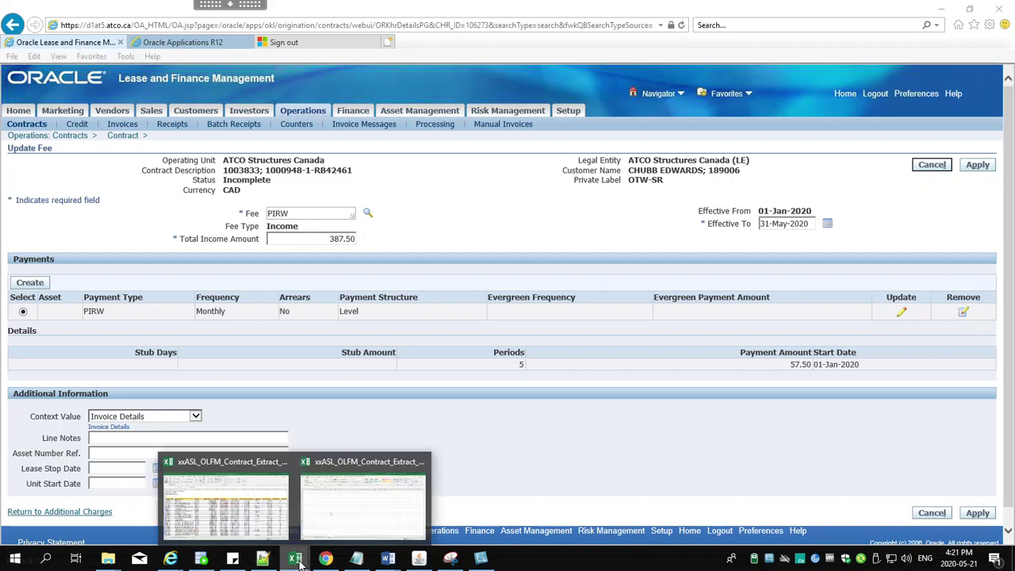
pyautogui.click(353, 534)
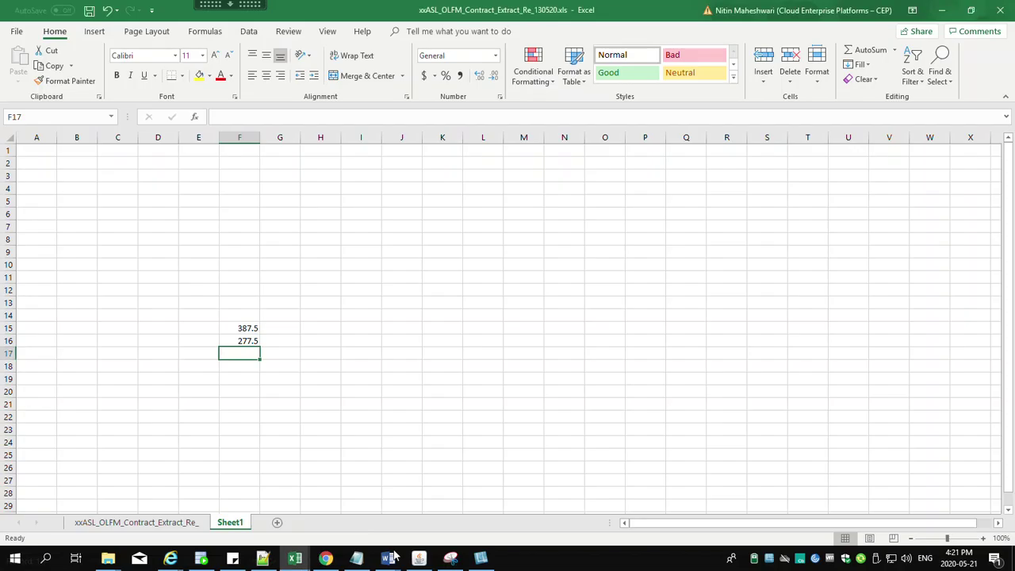
# Change the PIRW fee's total income amount to 277.50 and apply it
pyautogui.click(171, 559)
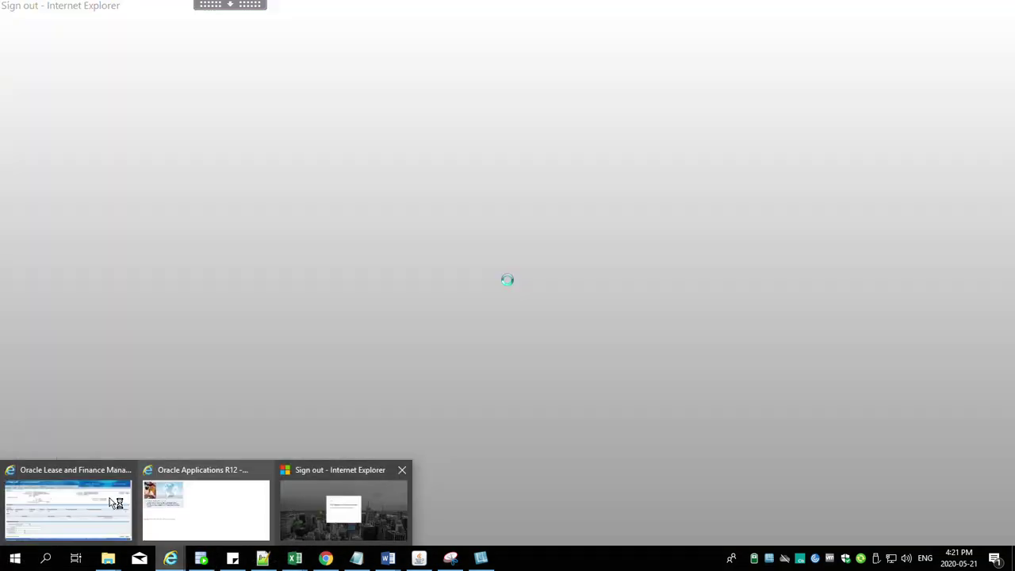
pyautogui.click(115, 502)
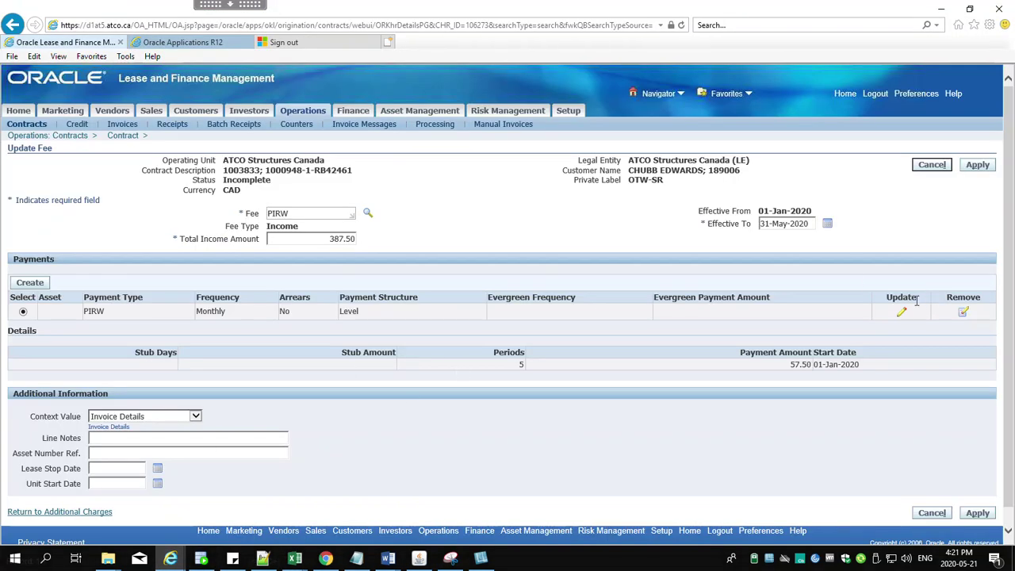
pyautogui.doubleClick(341, 239)
pyautogui.tripleClick(341, 239)
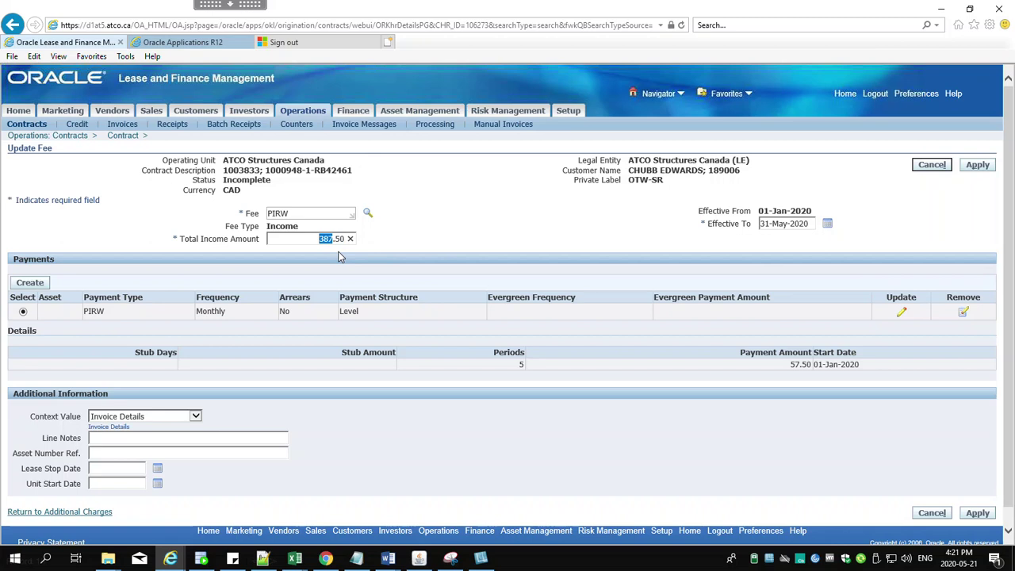
pyautogui.write('27')
pyautogui.click(975, 168)
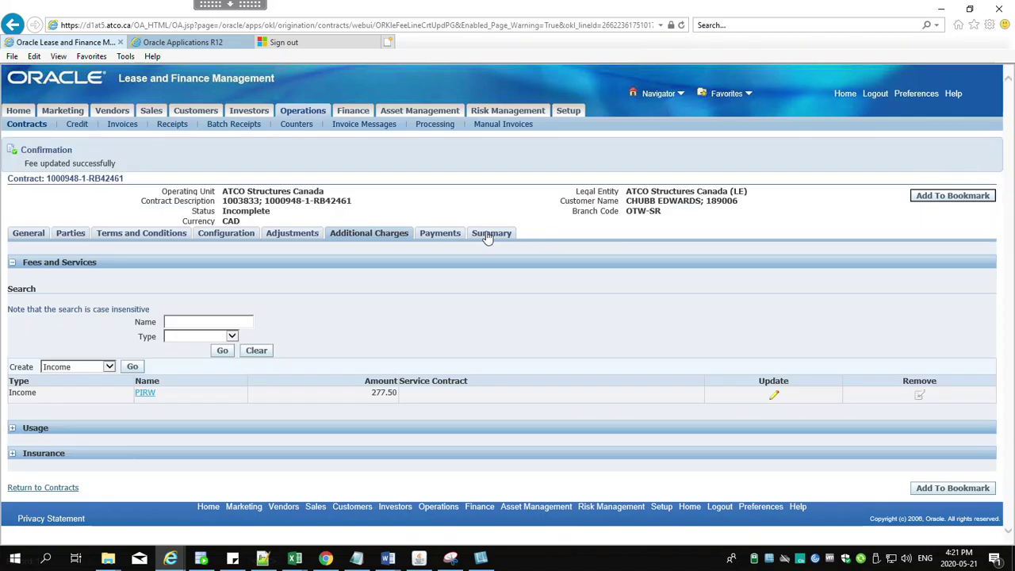
# Attempt Activate Contract from the Summary, then save for later after the Check Fee lines failure
pyautogui.click(489, 235)
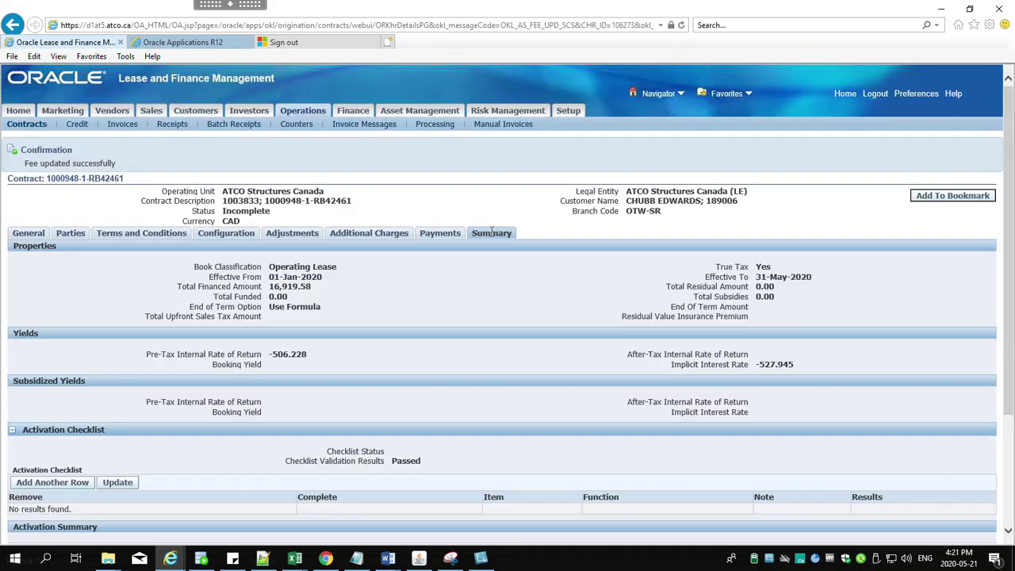
pyautogui.scroll(-3, 524, 314)
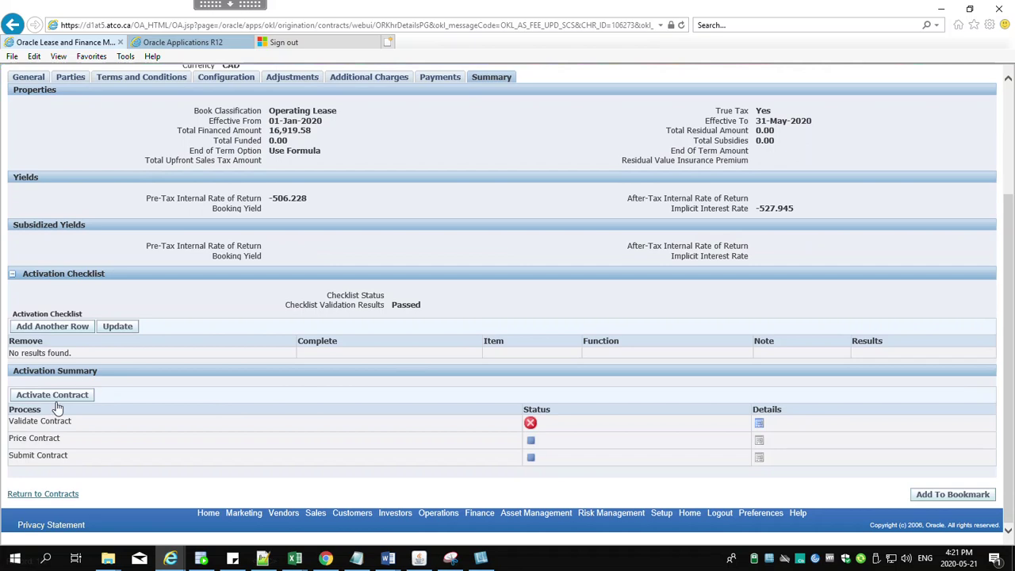
pyautogui.click(63, 396)
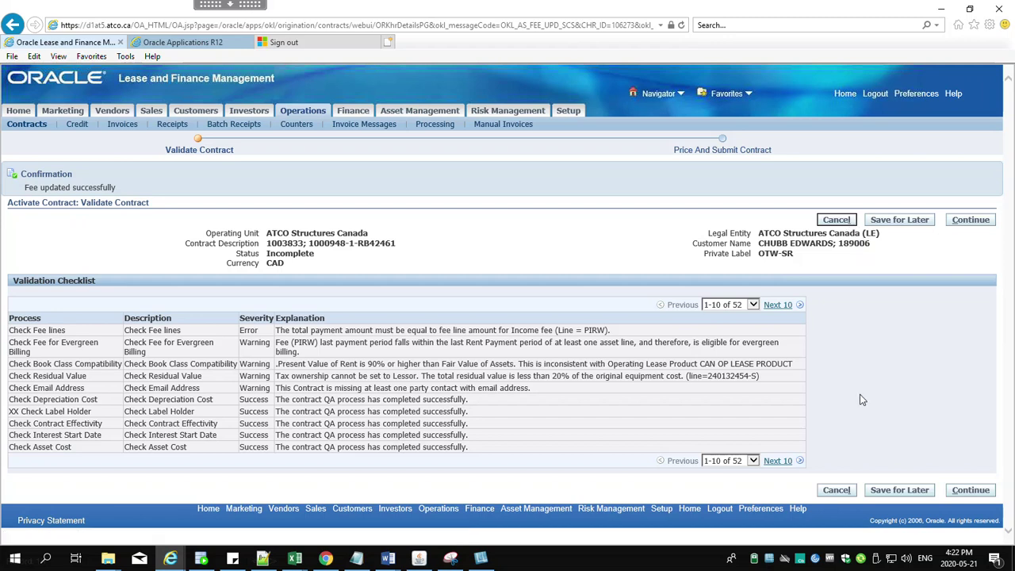
pyautogui.click(897, 490)
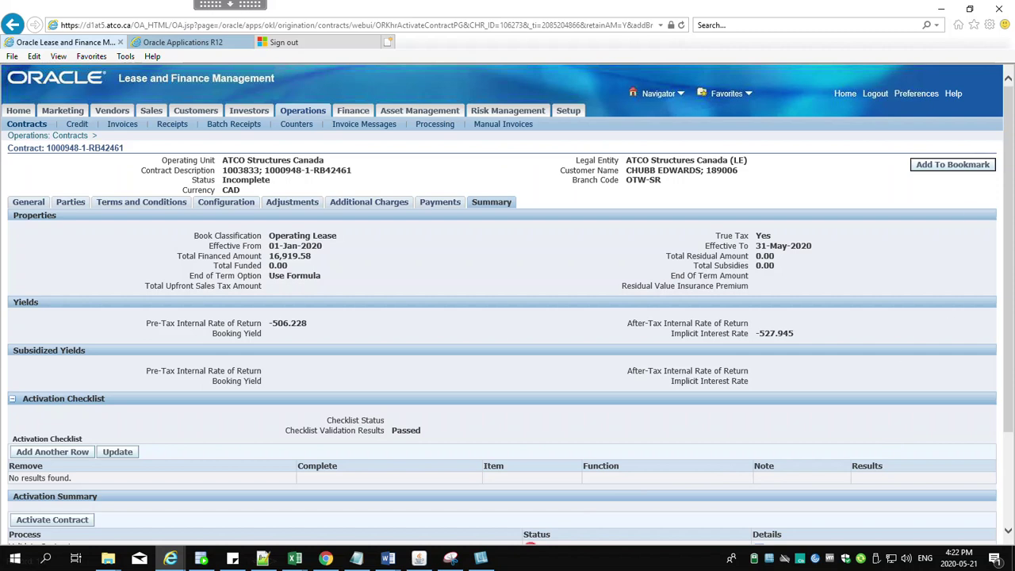
pyautogui.scroll(-3, 568, 385)
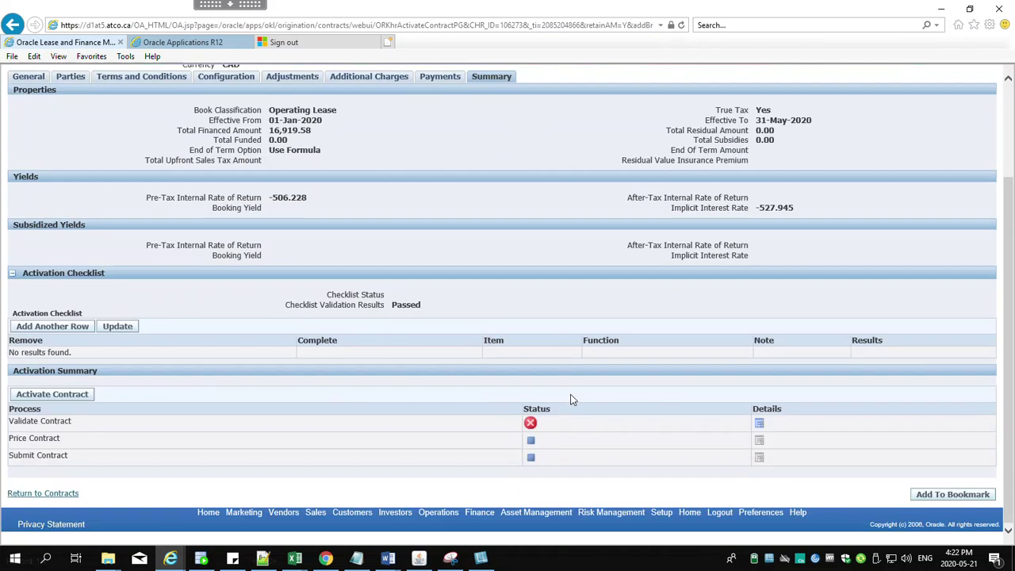
# Review the failed validation checklist, the PIRW payment of 57.50 over 5 periods, and fee income 277.50
pyautogui.click(760, 425)
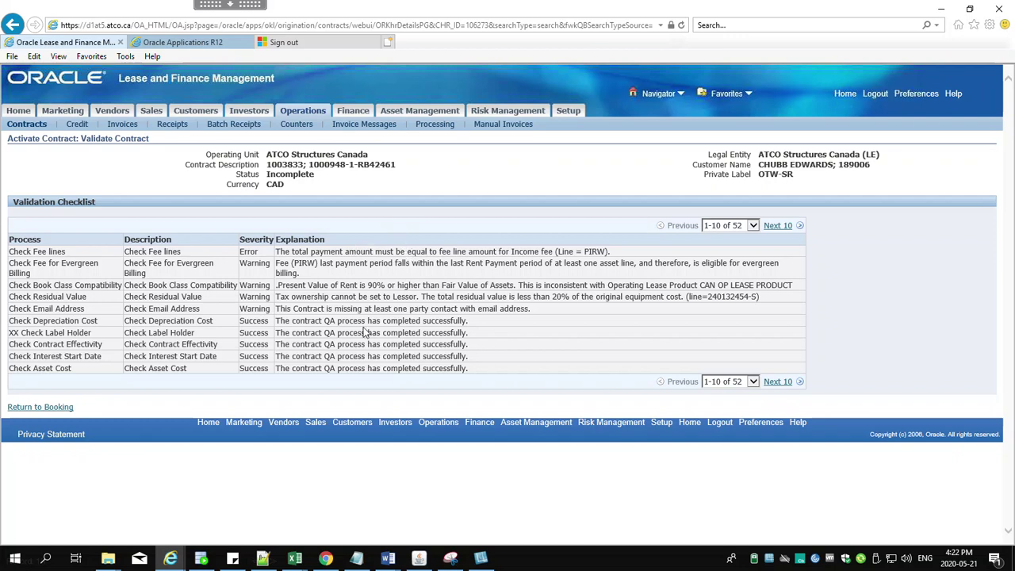
pyautogui.click(45, 407)
pyautogui.click(444, 204)
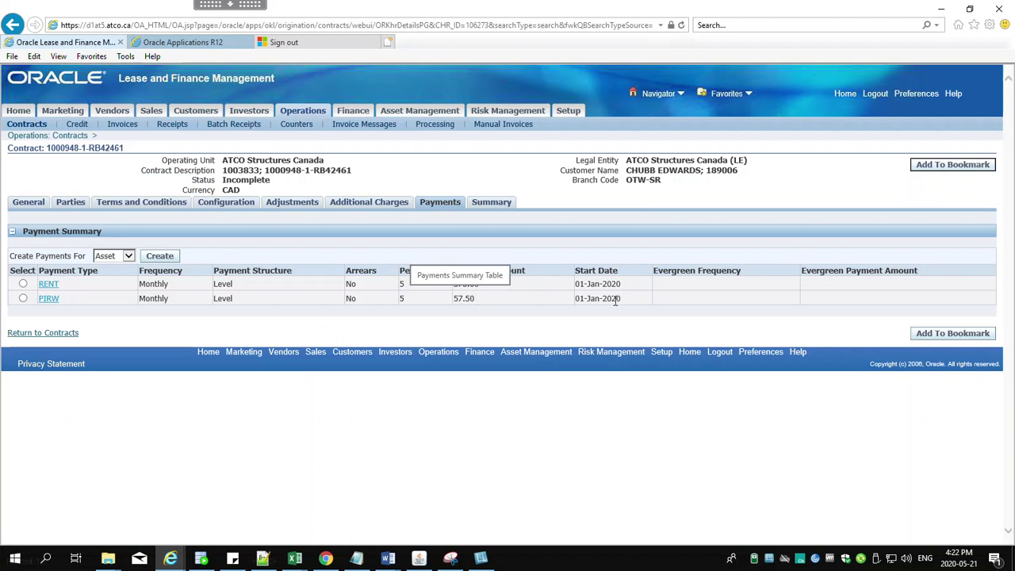
pyautogui.click(391, 208)
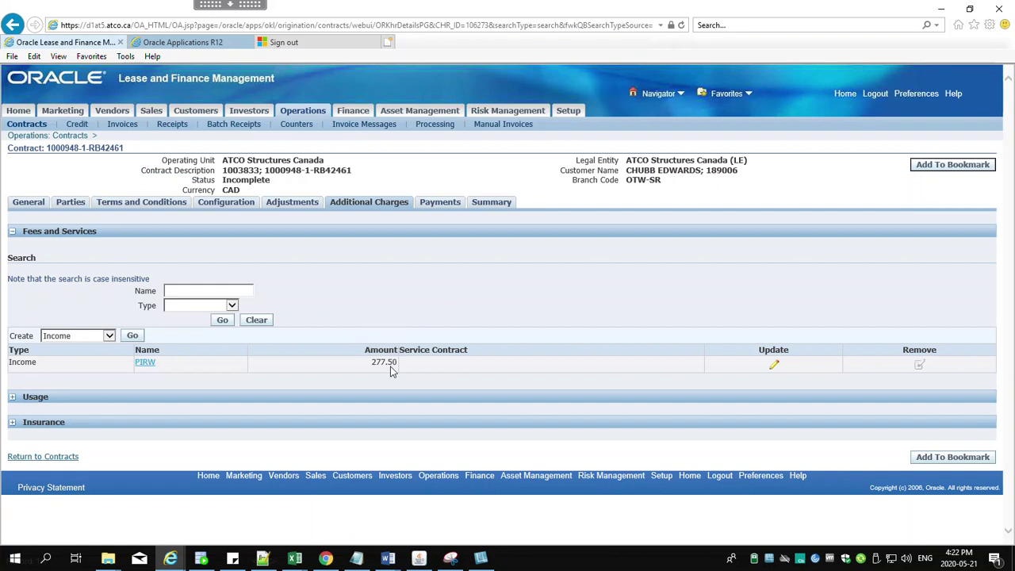
pyautogui.click(294, 558)
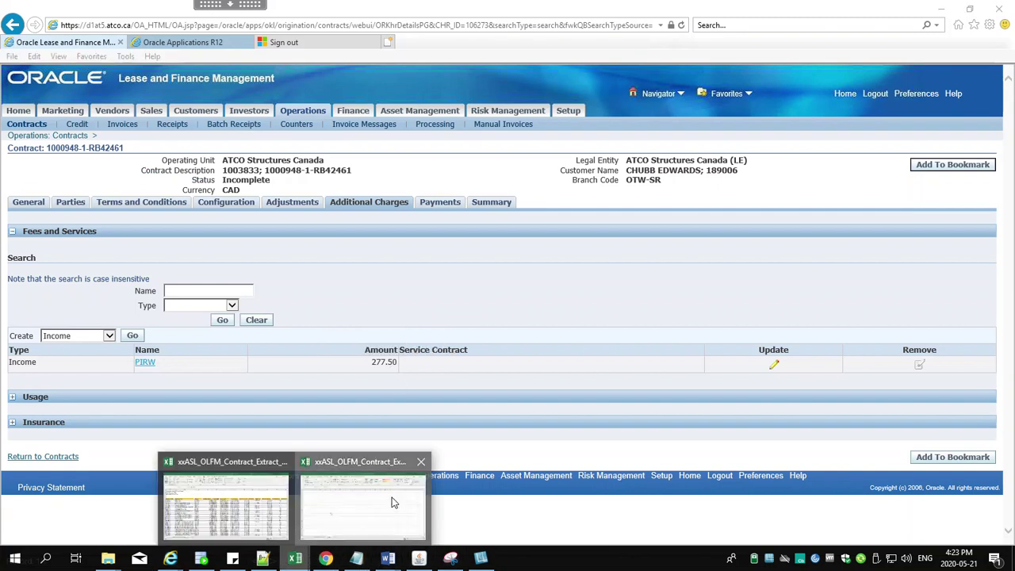
pyautogui.click(397, 499)
# Enter =77.5*5 in I13 (387.5) and =77.5*2 in I14 (155)
pyautogui.click(365, 310)
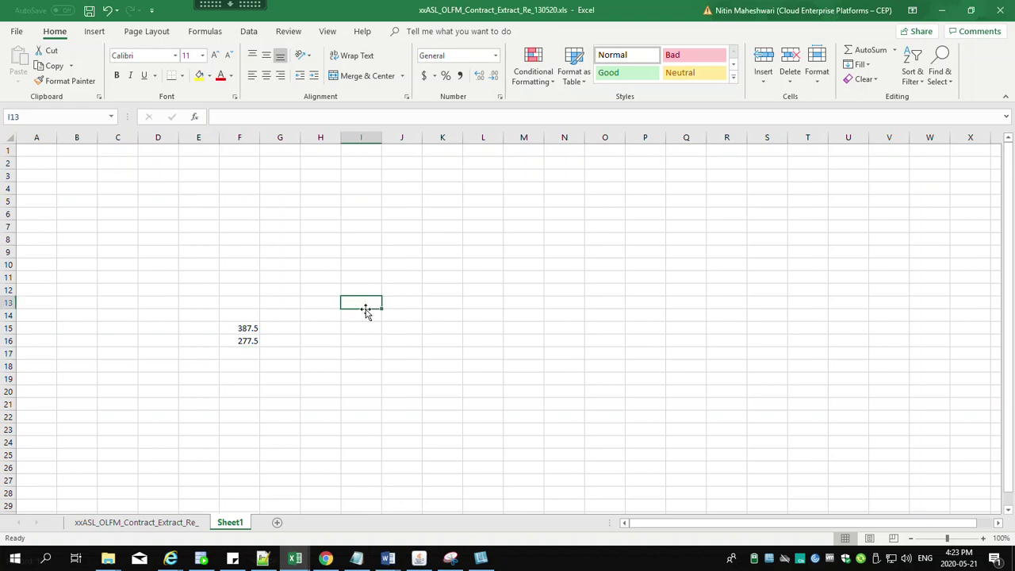
pyautogui.write('=')
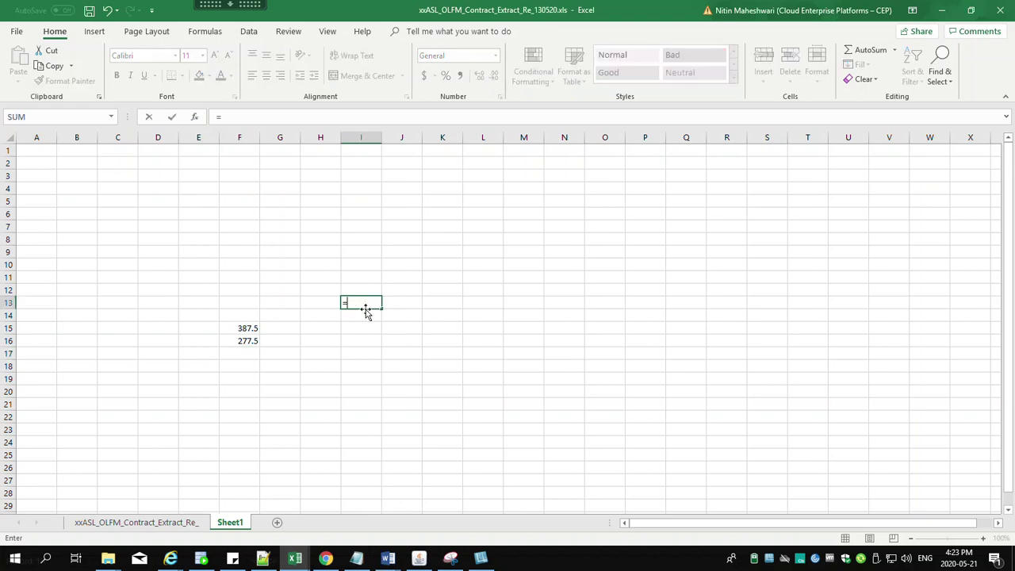
pyautogui.write('75')
pyautogui.write('5')
pyautogui.press('Return')
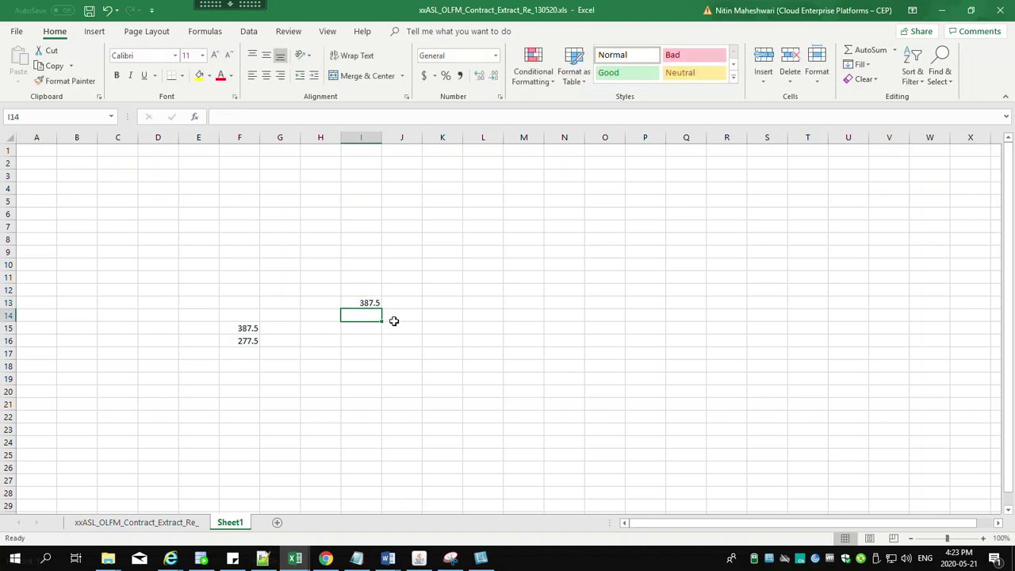
pyautogui.write('=')
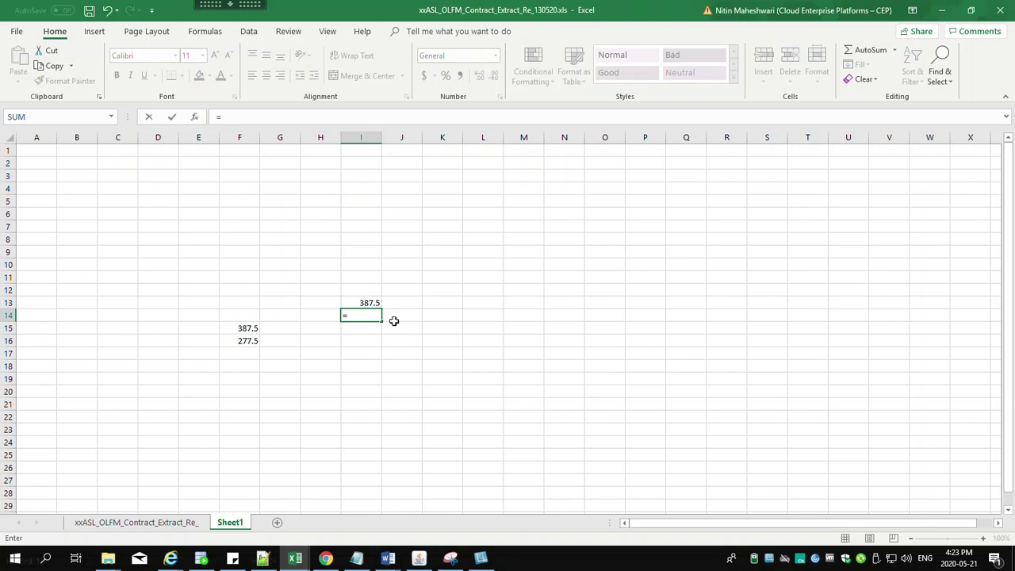
pyautogui.write('77.5(')
pyautogui.press('BackSpace')
pyautogui.press('Return')
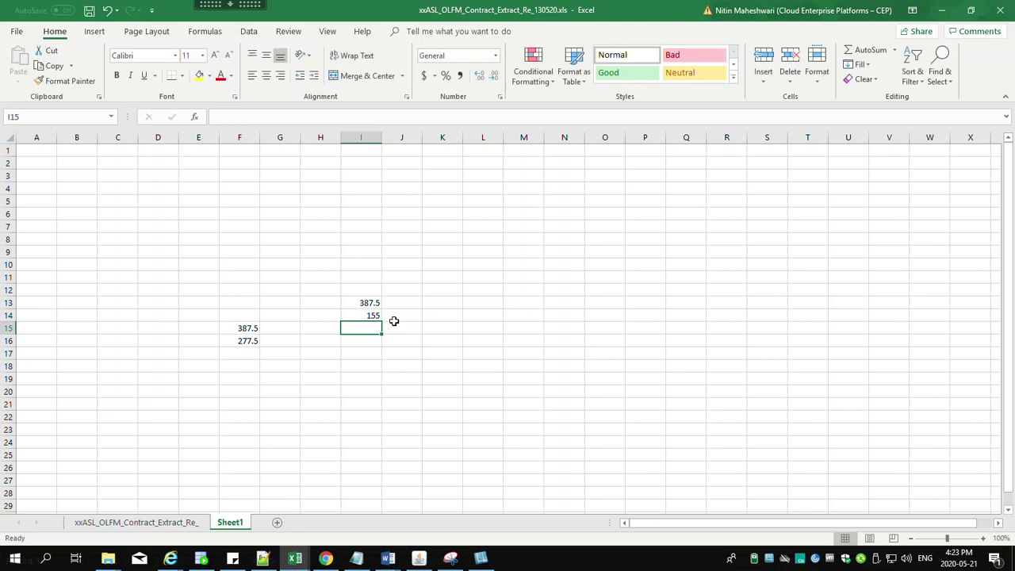
# Enter =57.5*3 in I15 (172.5) and =I14+I15 in I16, giving 327.5
pyautogui.write('=')
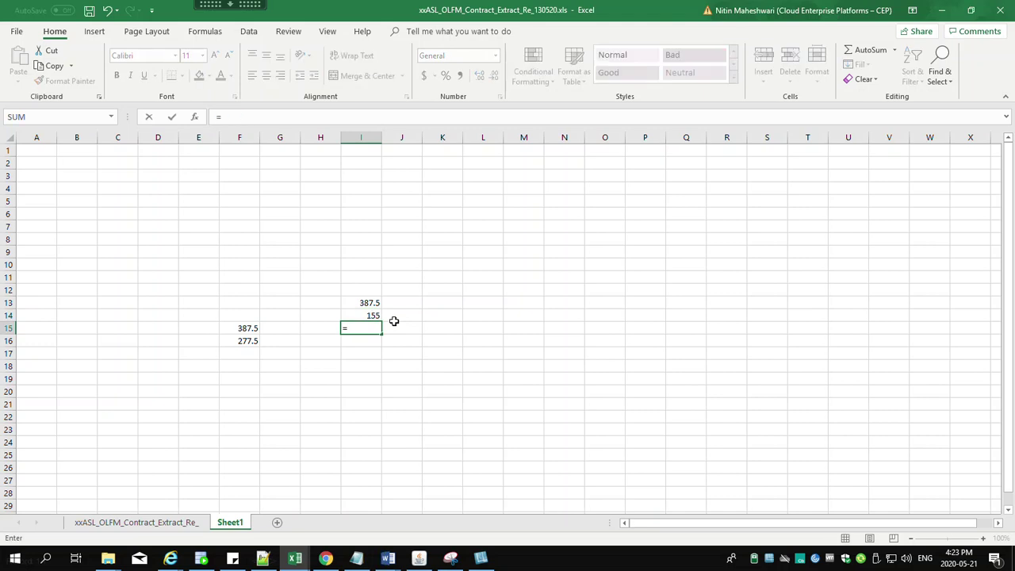
pyautogui.write('55')
pyautogui.press('BackSpace')
pyautogui.write('7.5*3')
pyautogui.press('Return')
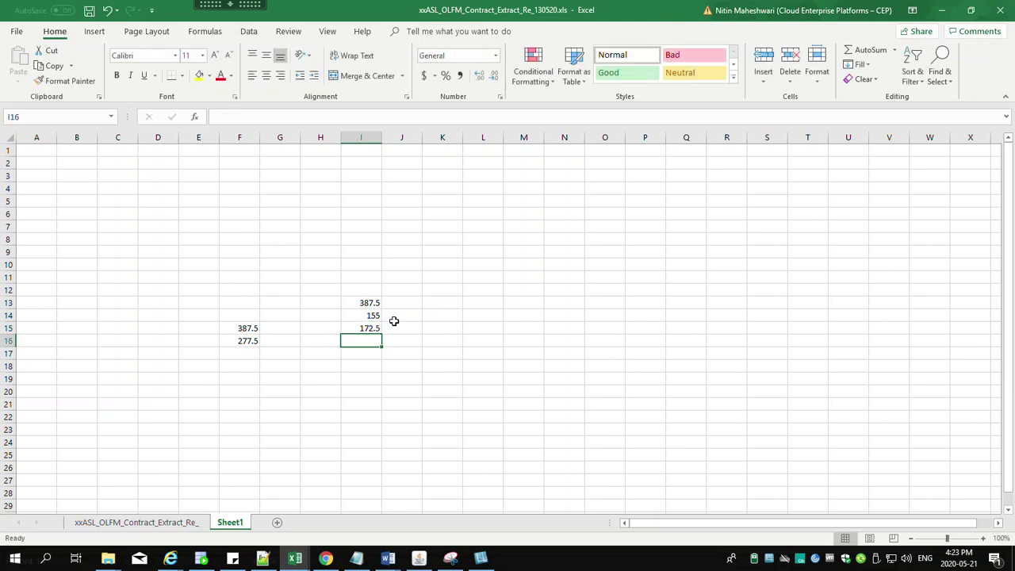
pyautogui.write('=')
pyautogui.press('Up')
pyautogui.press('Up')
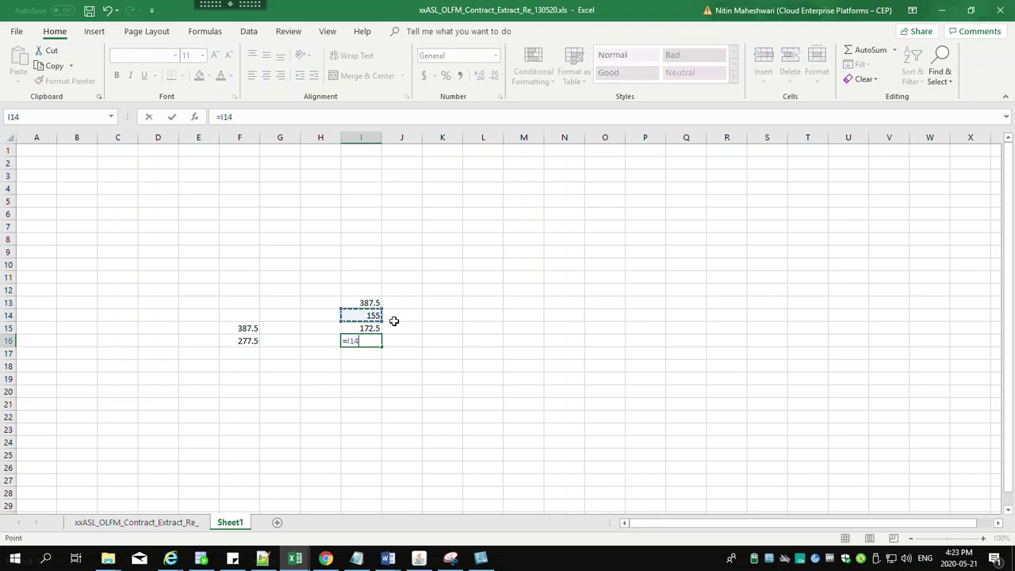
pyautogui.write('+')
pyautogui.press('Up')
pyautogui.press('Return')
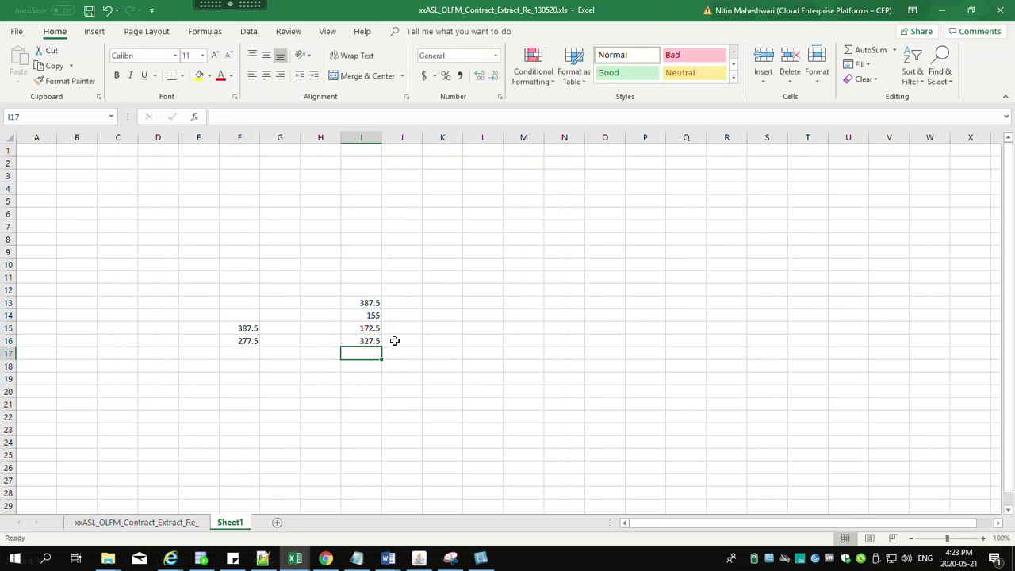
pyautogui.click(175, 560)
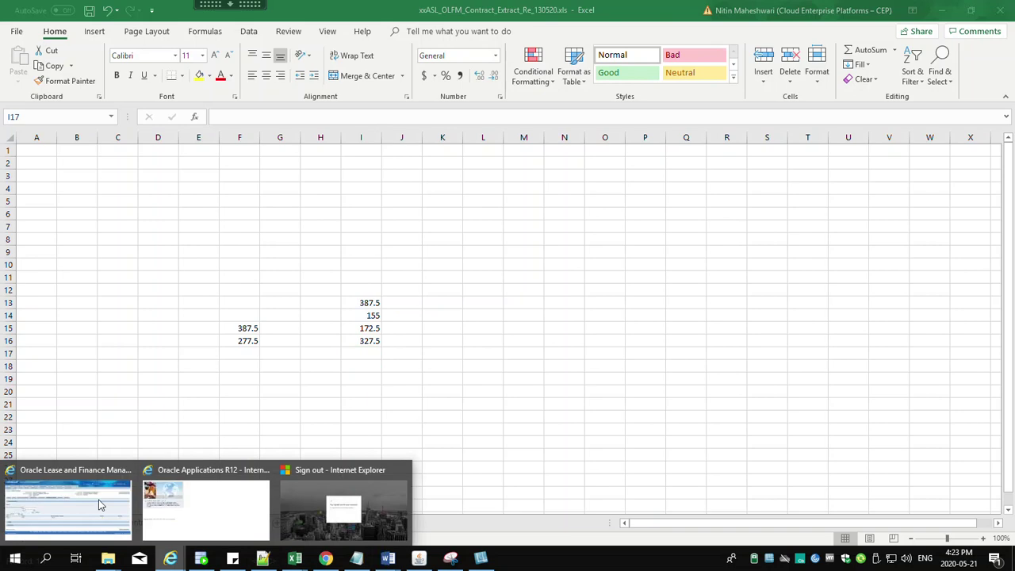
# Change the PIRW fee's total income amount to 327.50 and save it
pyautogui.click(247, 479)
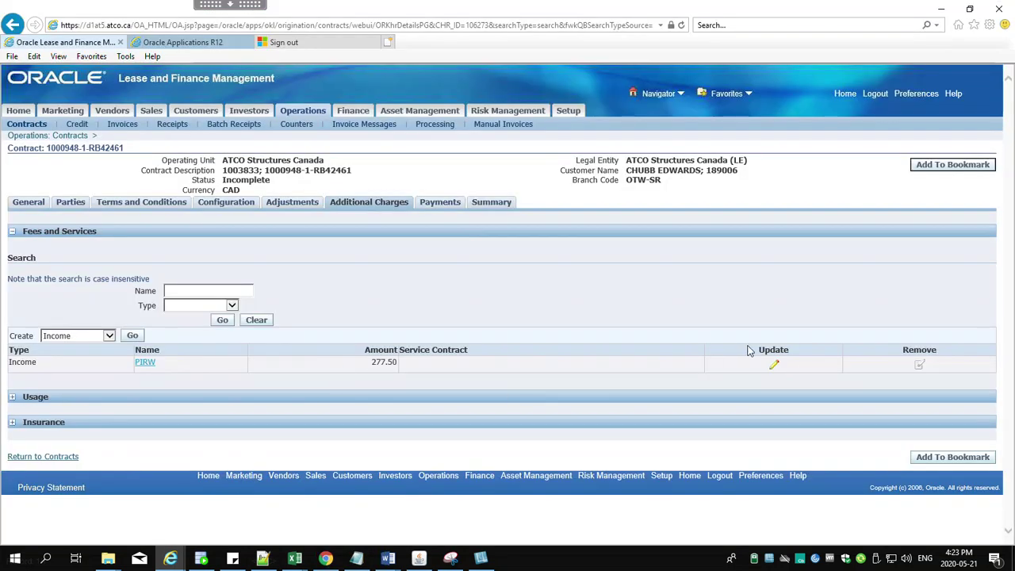
pyautogui.click(775, 372)
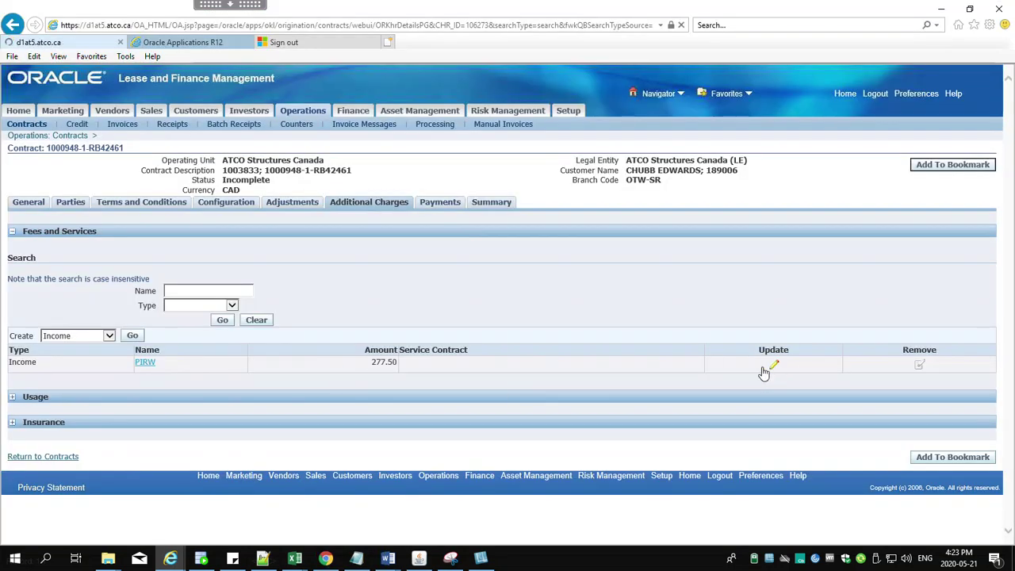
pyautogui.click(338, 239)
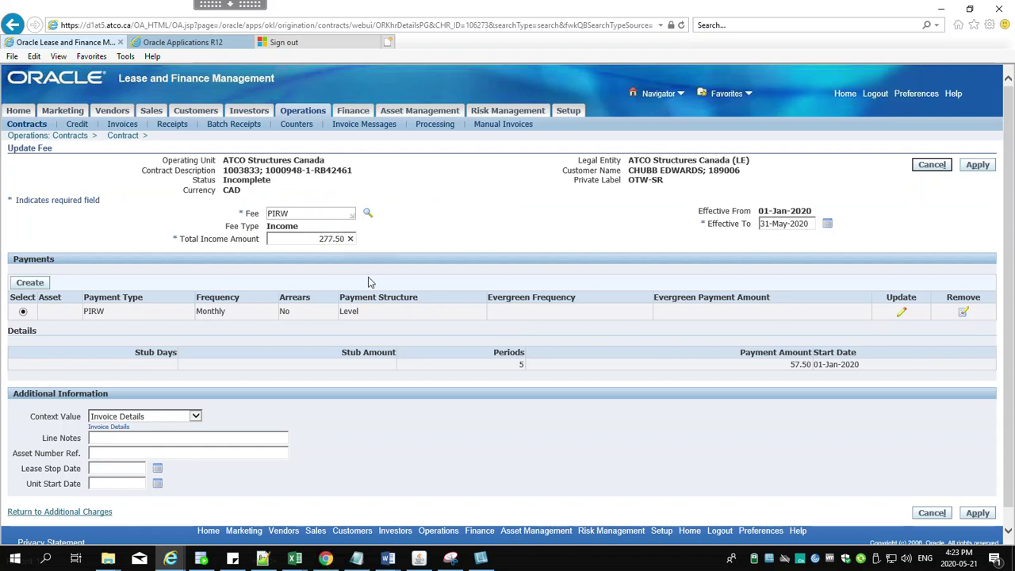
pyautogui.press('BackSpace')
pyautogui.press('BackSpace')
pyautogui.write('32')
pyautogui.press('Tab')
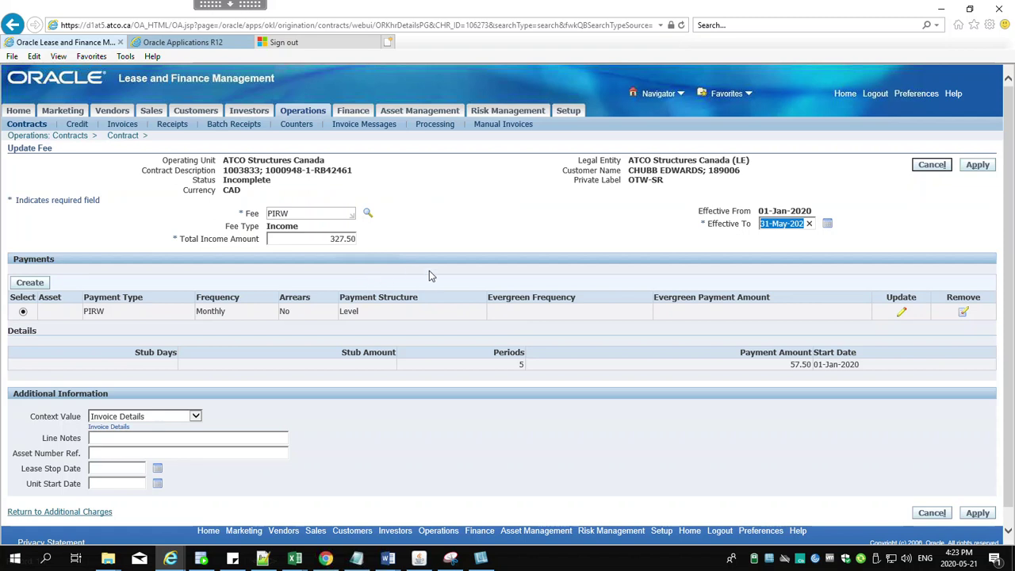
pyautogui.click(979, 165)
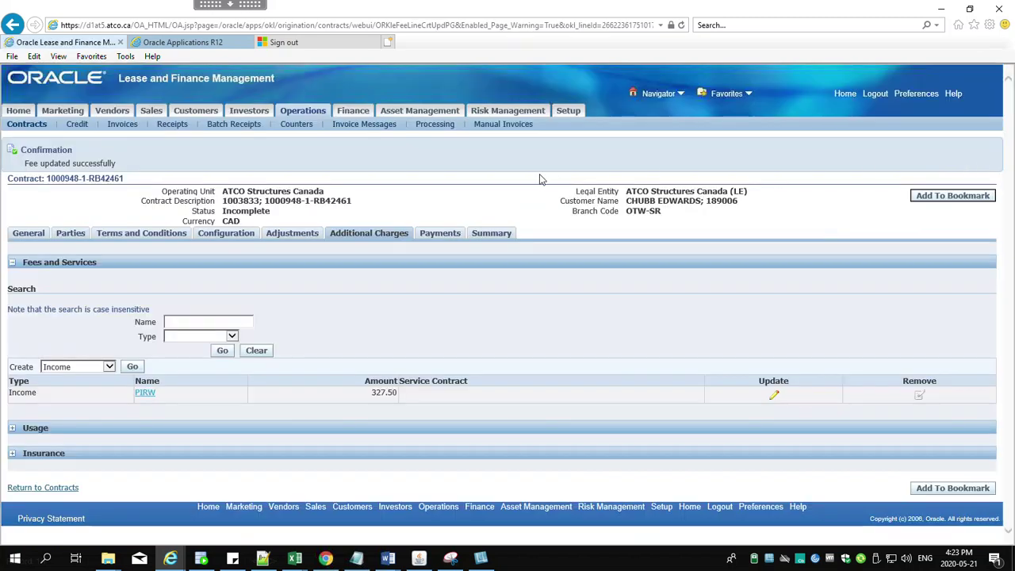
# Retry contract activation, save it for later after validation fails again, and view payments
pyautogui.click(490, 235)
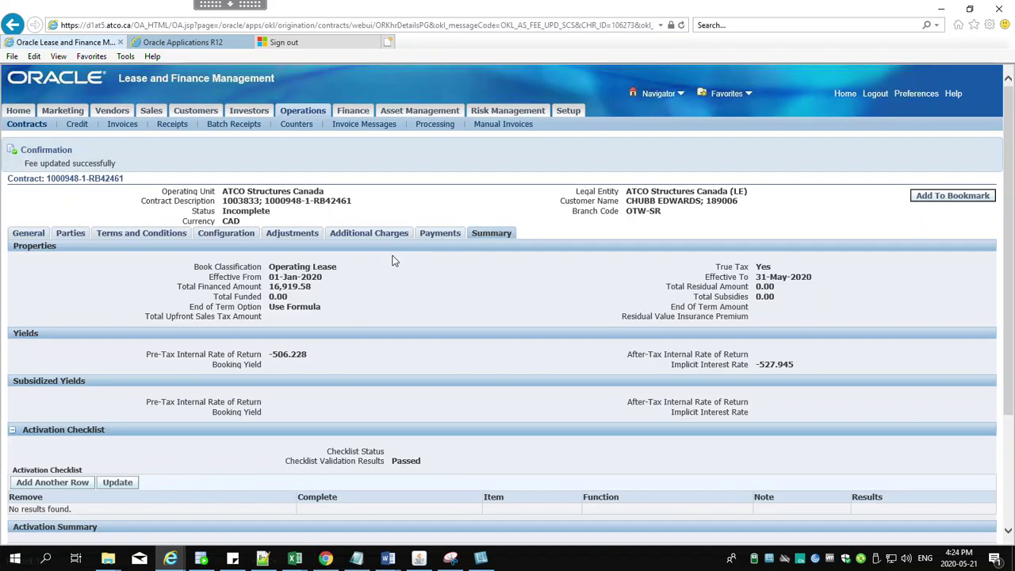
pyautogui.scroll(-3, 471, 325)
pyautogui.click(43, 395)
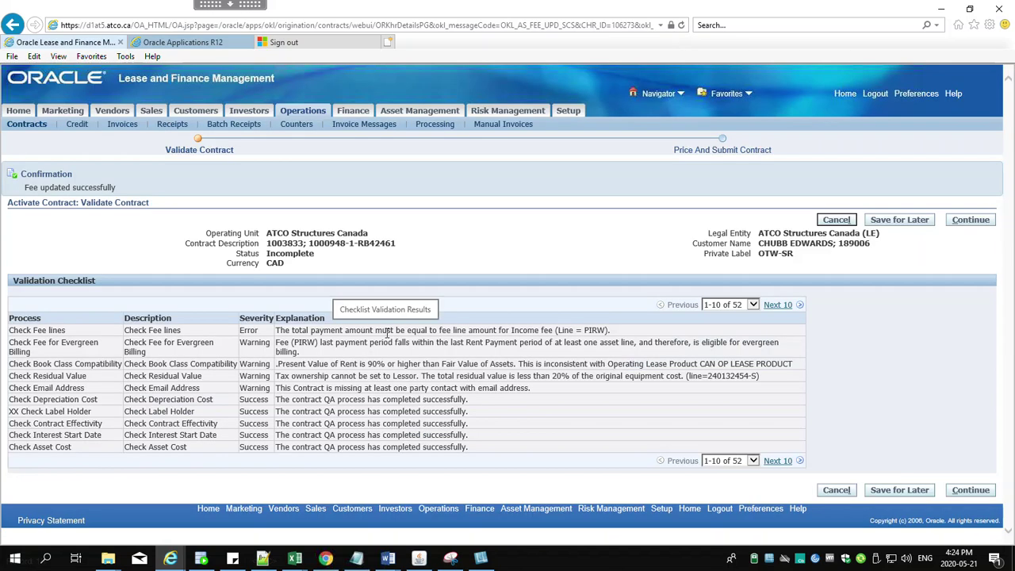
pyautogui.click(912, 491)
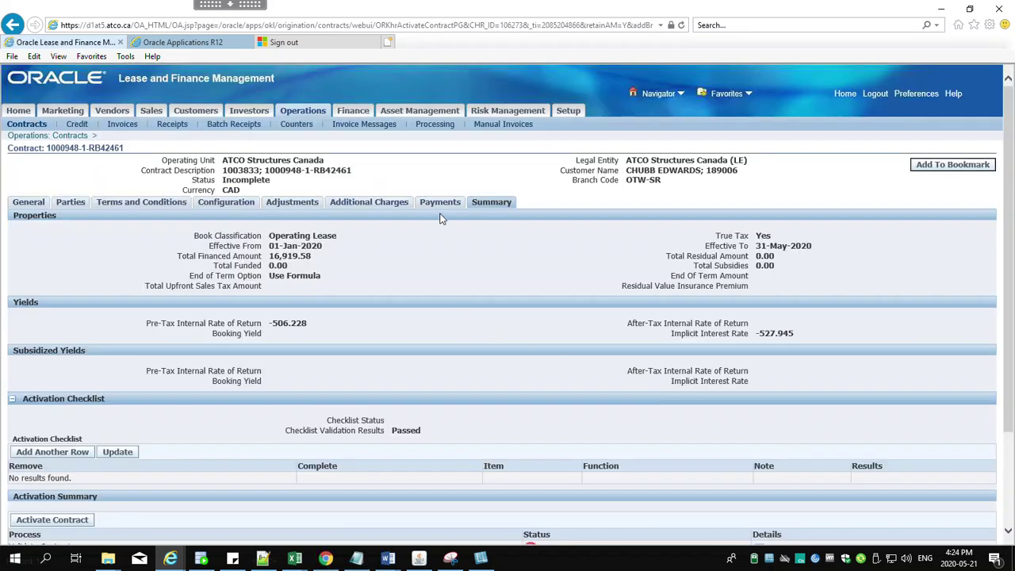
pyautogui.click(441, 204)
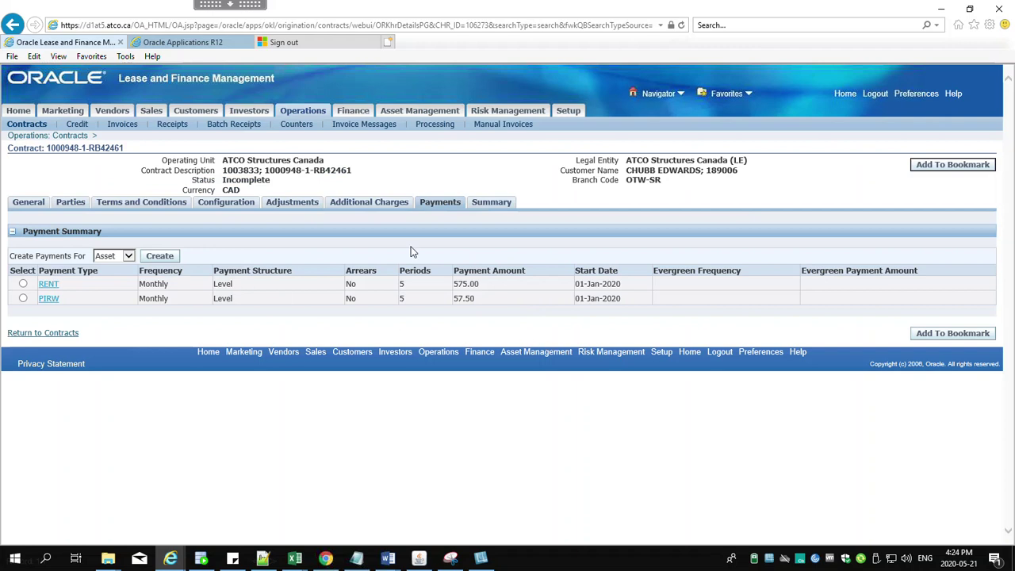
# Re-apply the PIRW payment schedule of 57.50 over 5 periods
pyautogui.click(52, 299)
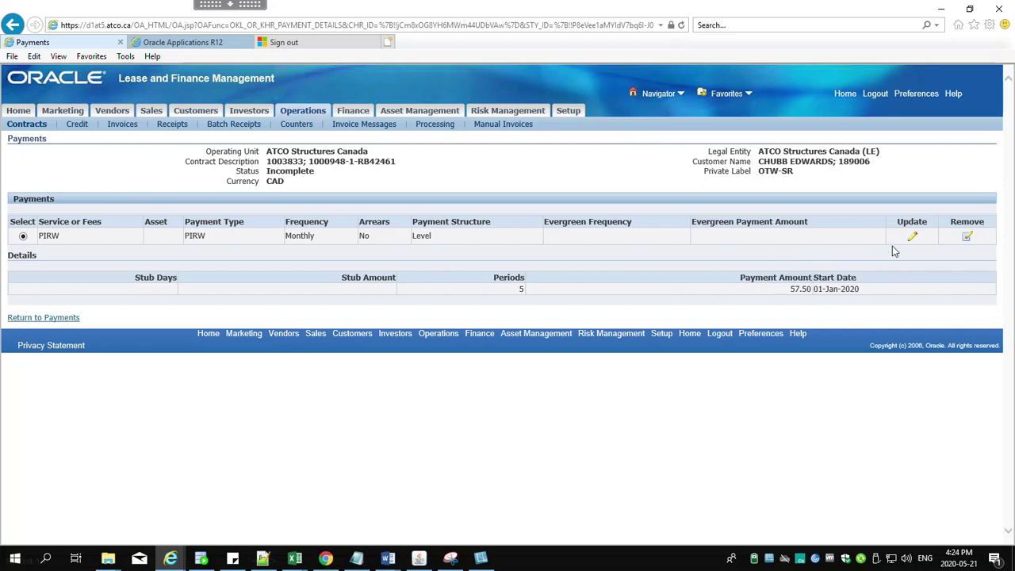
pyautogui.click(913, 235)
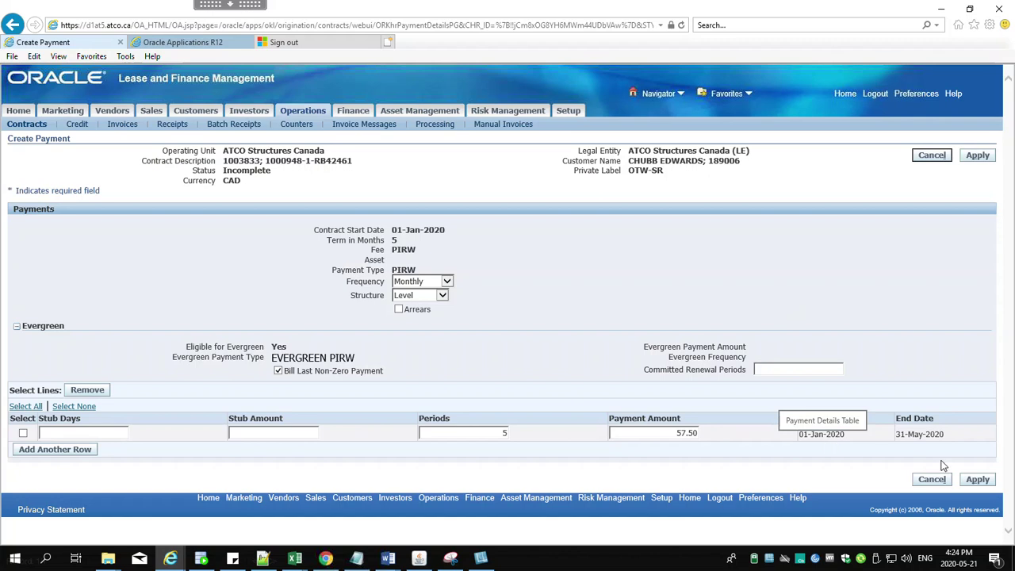
pyautogui.click(978, 480)
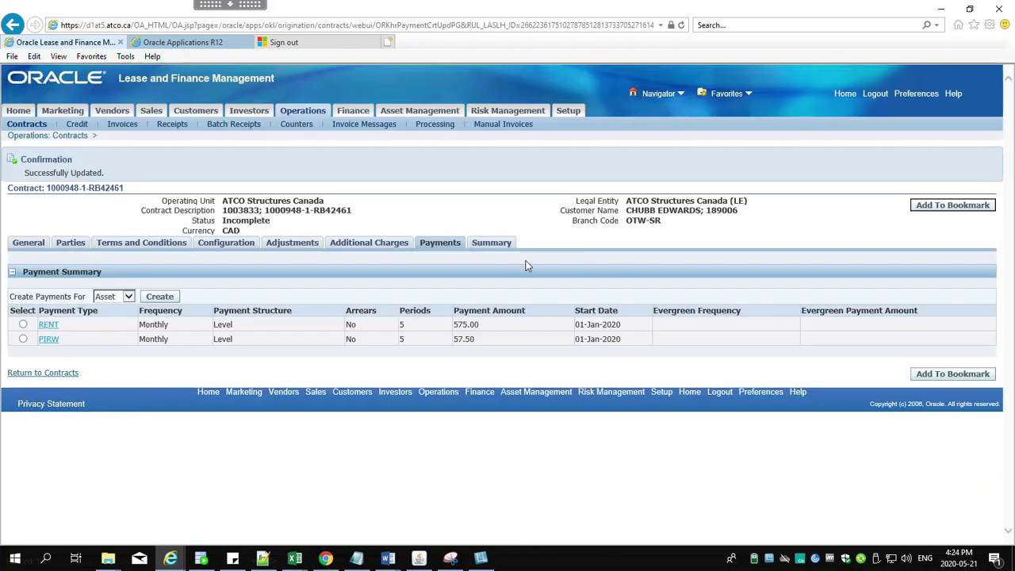
# Open the PIRW fee details under Additional Charges, showing 327.50 total income
pyautogui.click(400, 245)
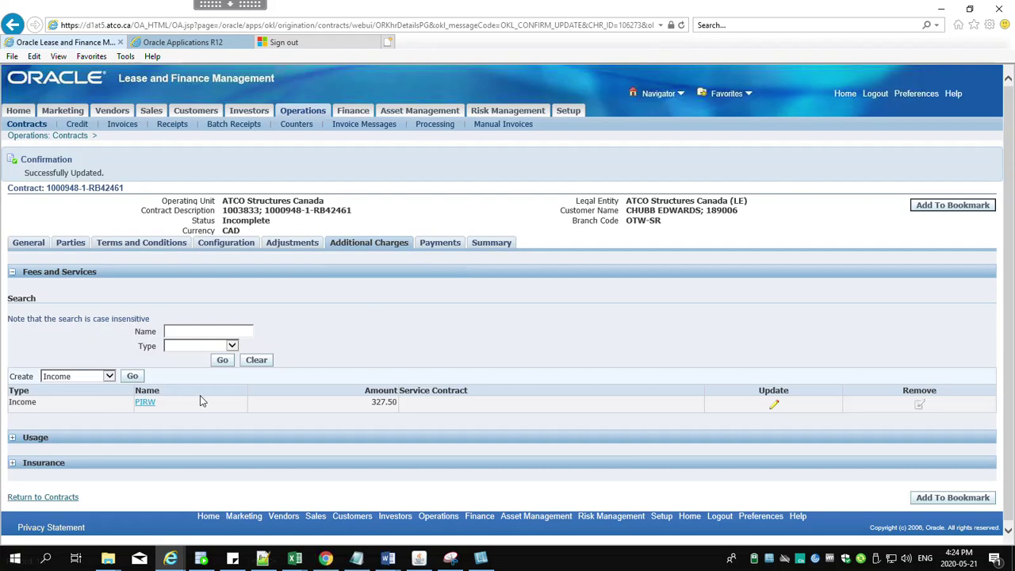
pyautogui.click(146, 405)
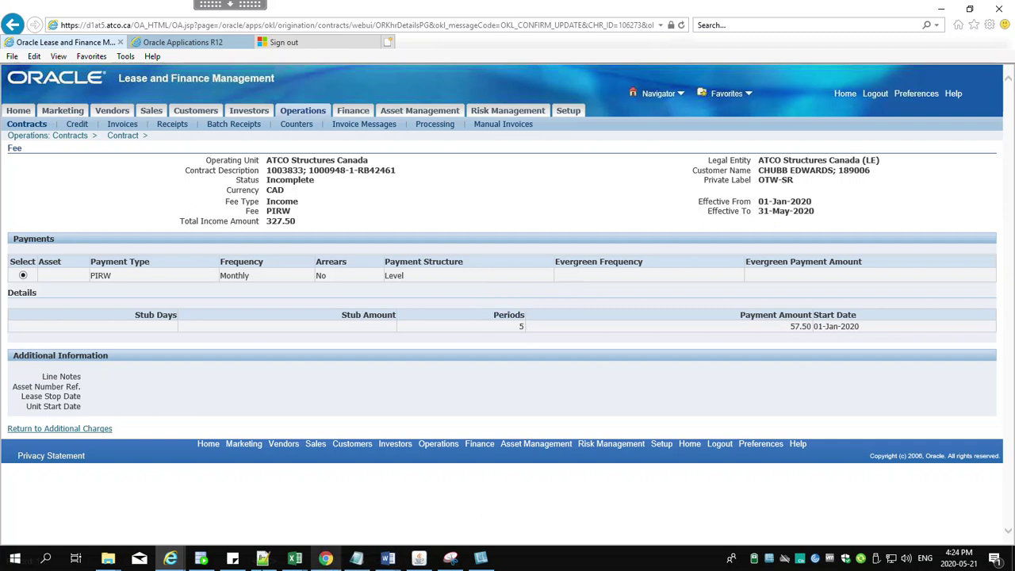
pyautogui.click(292, 560)
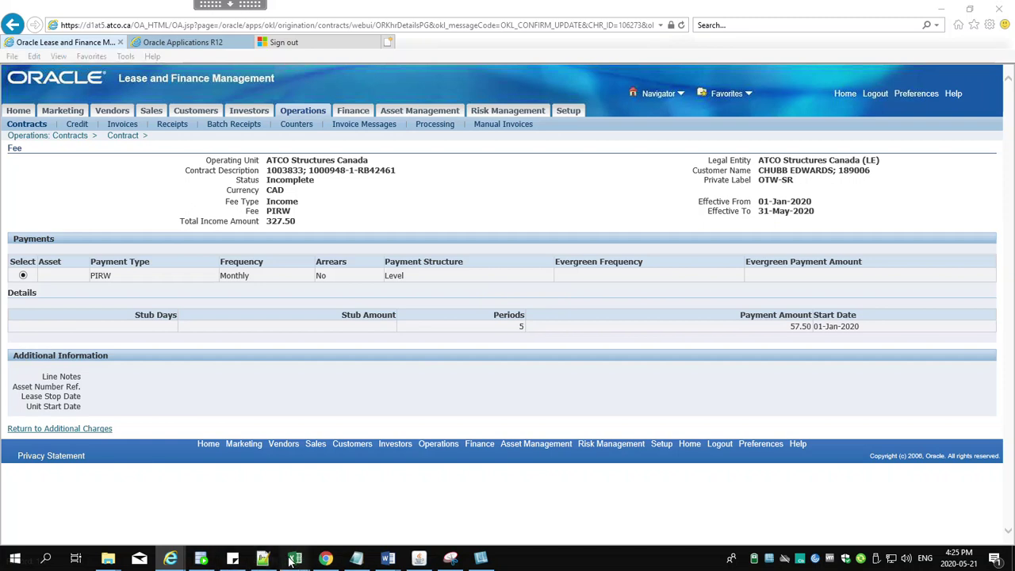
# Correct F16's formula from =55.5*5 to =57.5*5 so it gives 287.5
pyautogui.click(399, 517)
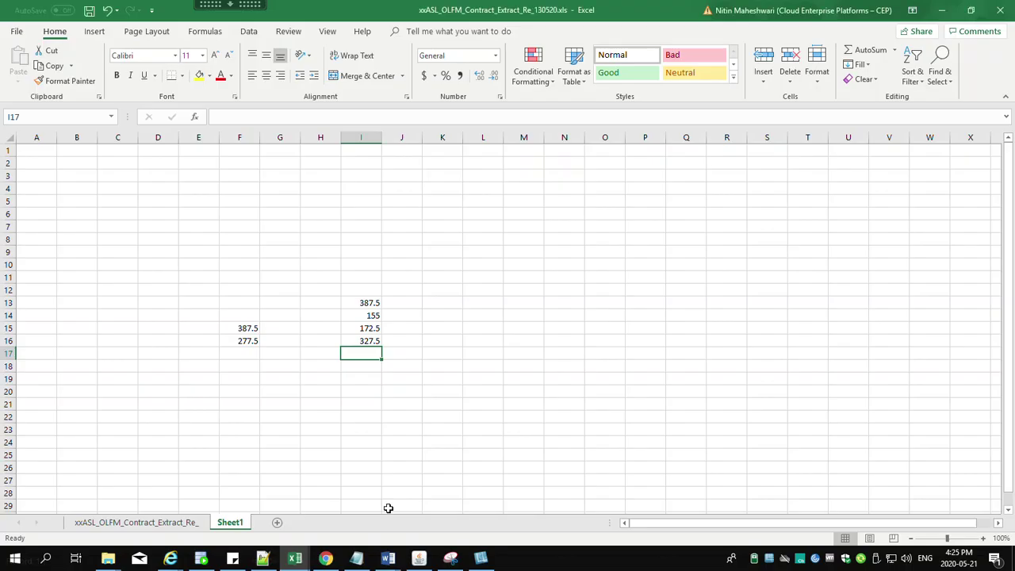
pyautogui.click(255, 340)
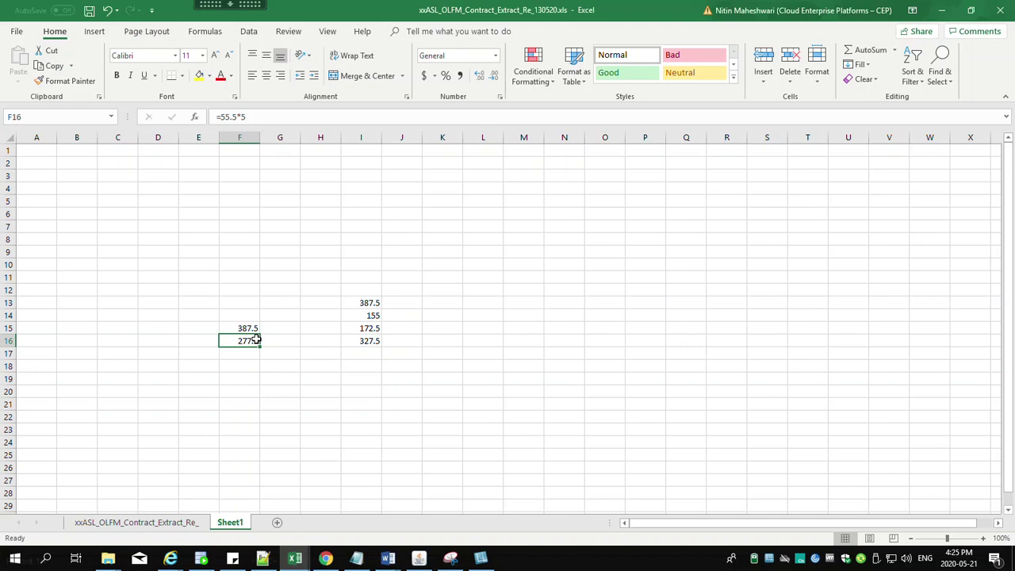
pyautogui.doubleClick(256, 339)
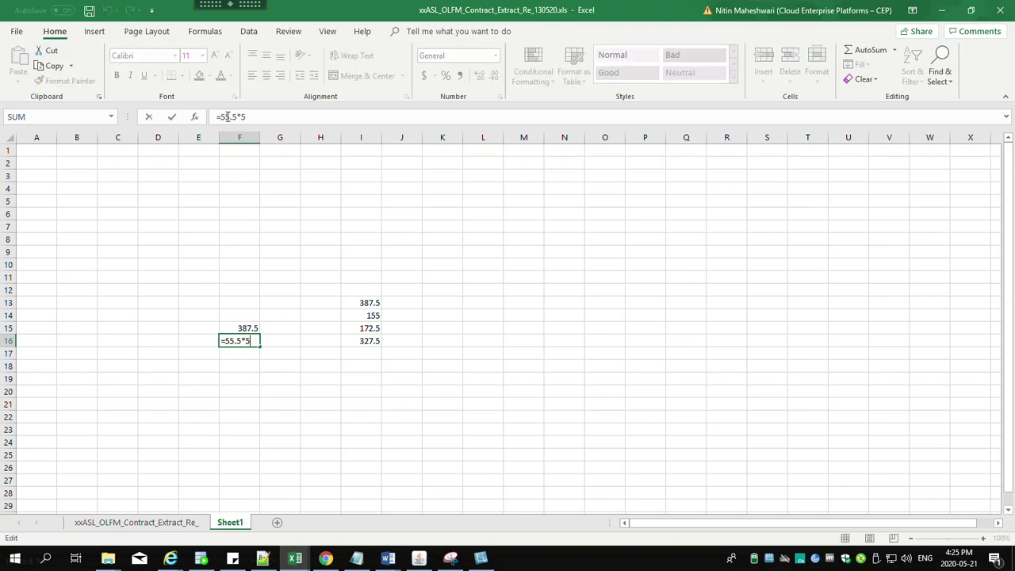
pyautogui.press('Delete')
pyautogui.write('7')
pyautogui.press('Return')
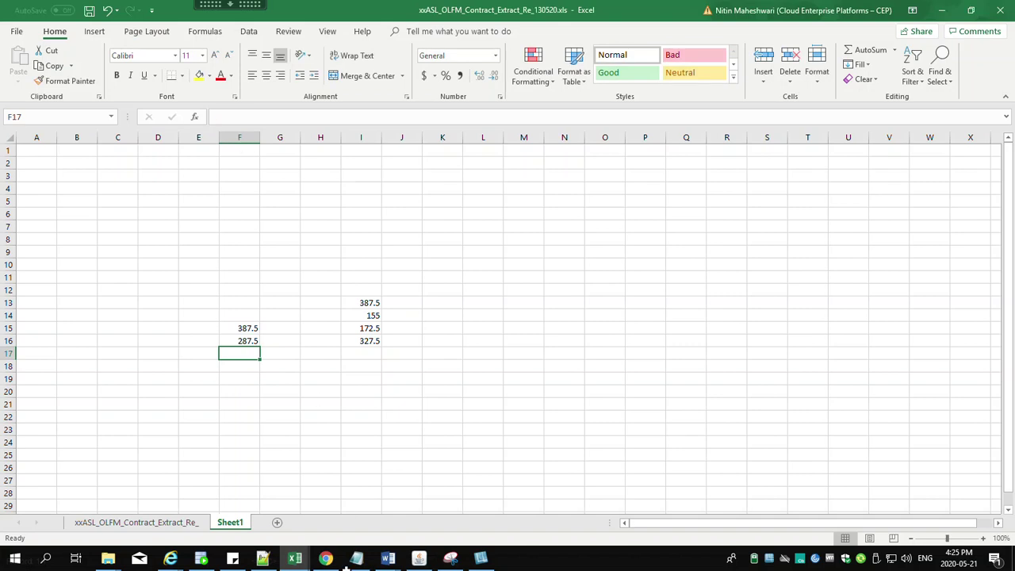
# Open the PIRW fee from Additional Charges and enter 287.50 as its total income amount
pyautogui.moveTo(174, 561)
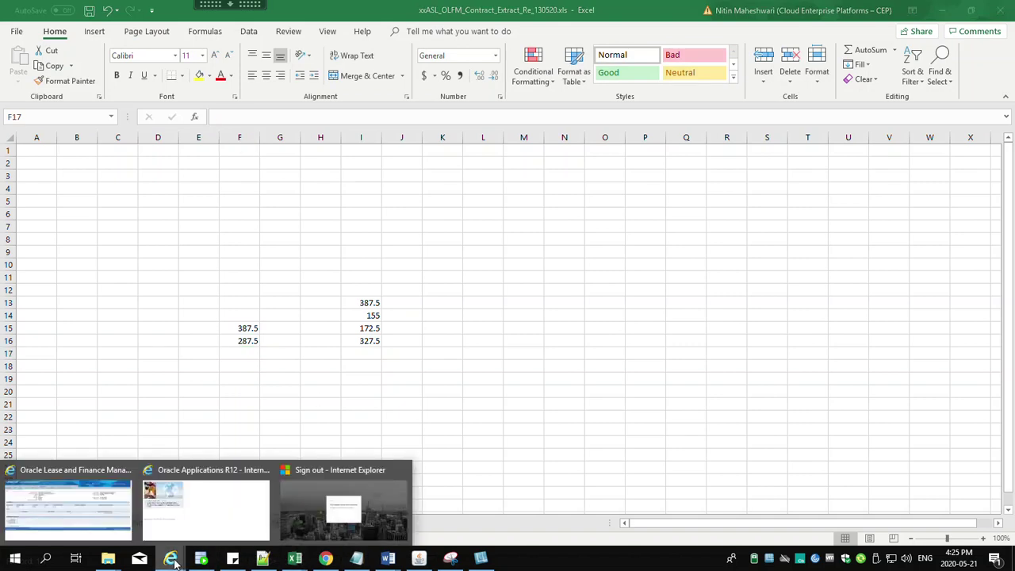
pyautogui.click(79, 492)
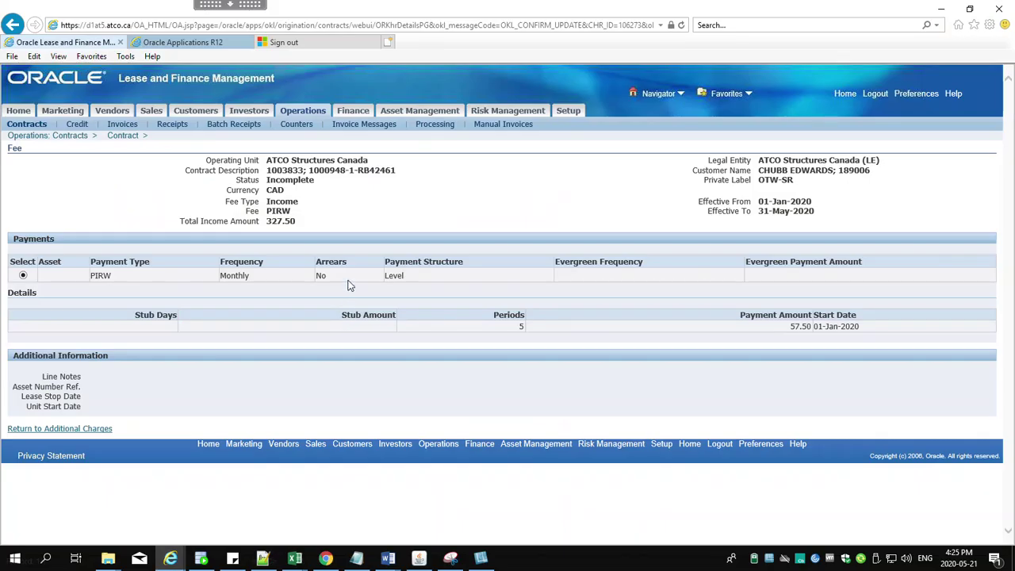
pyautogui.click(101, 430)
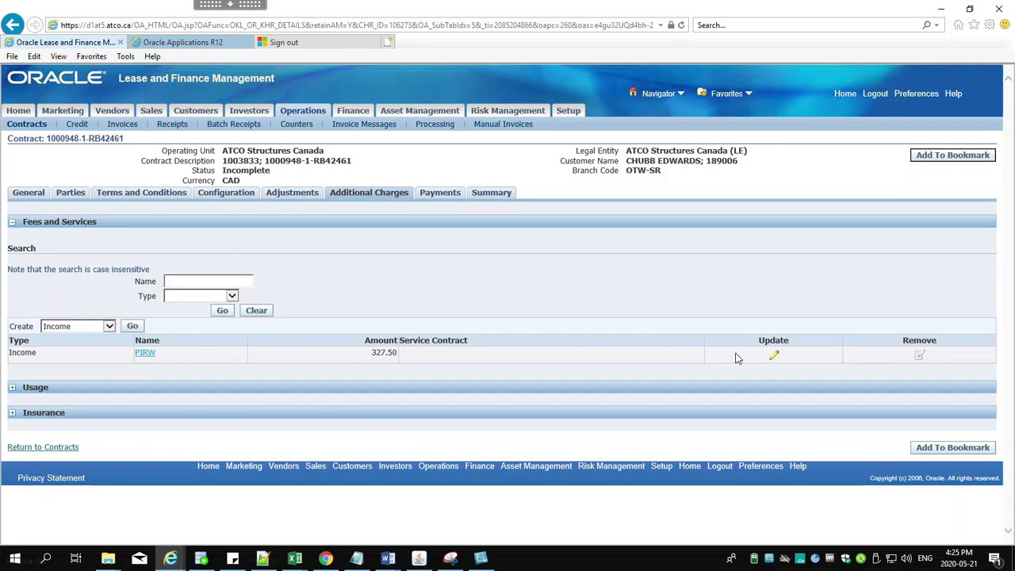
pyautogui.click(775, 357)
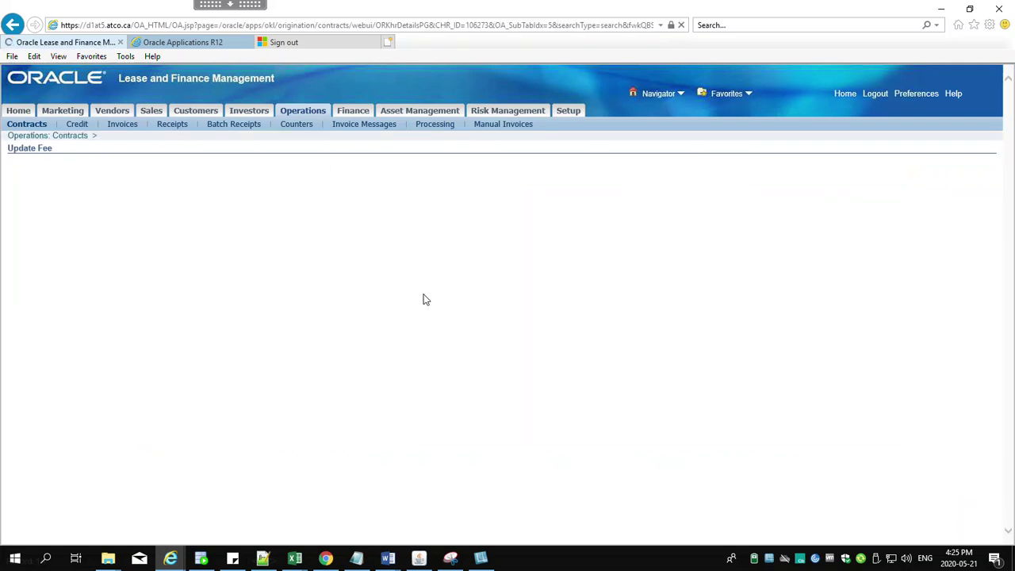
pyautogui.click(342, 239)
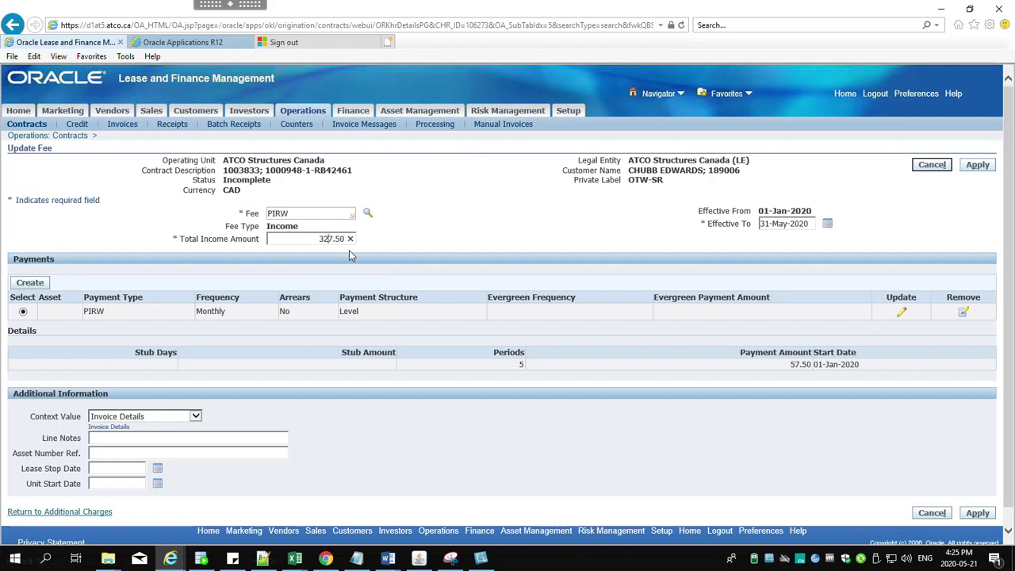
pyautogui.press('Tab')
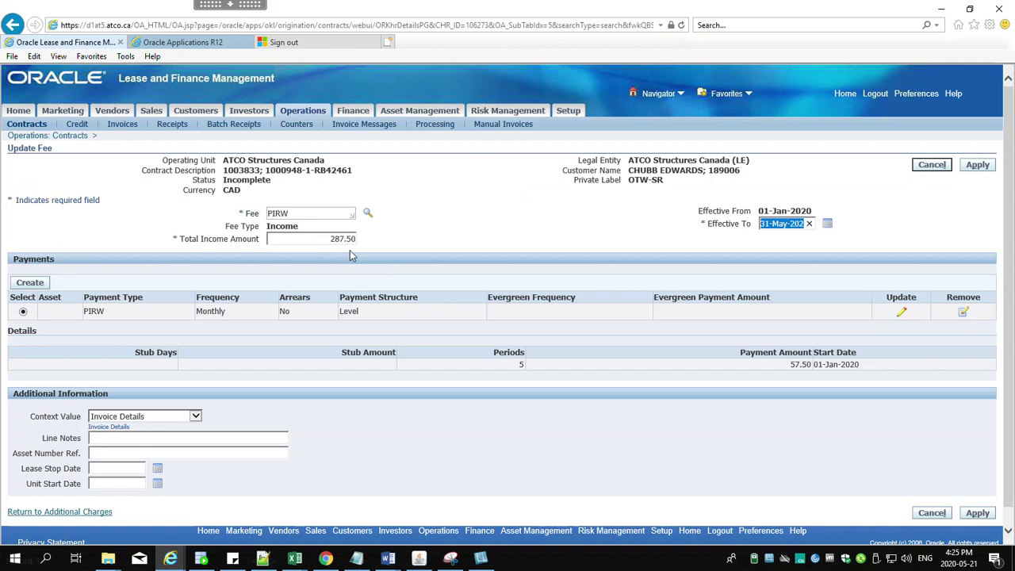
# Verify the 287.5 figure in the spreadsheet, then apply the PIRW fee update
pyautogui.moveTo(298, 559)
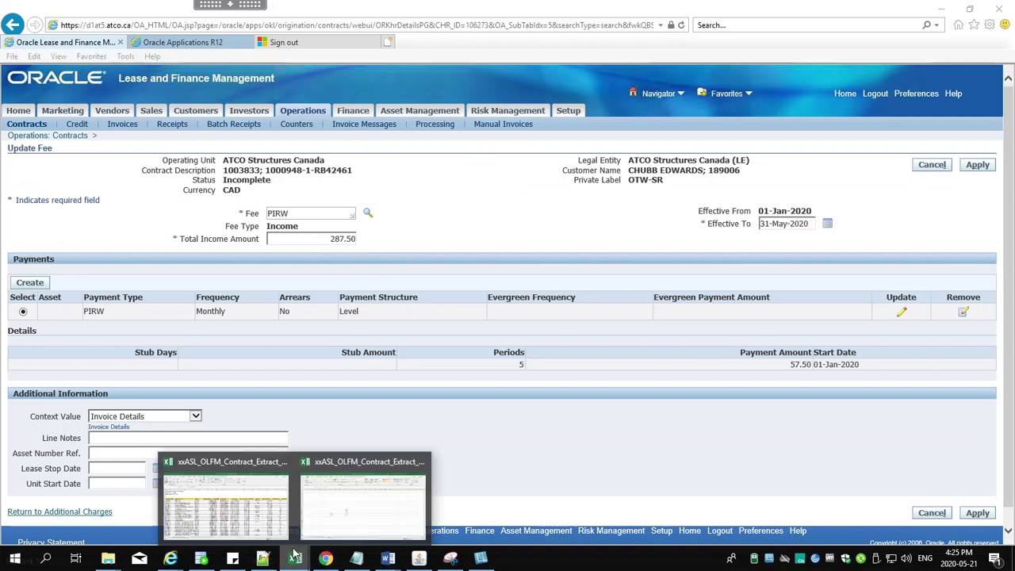
pyautogui.click(322, 519)
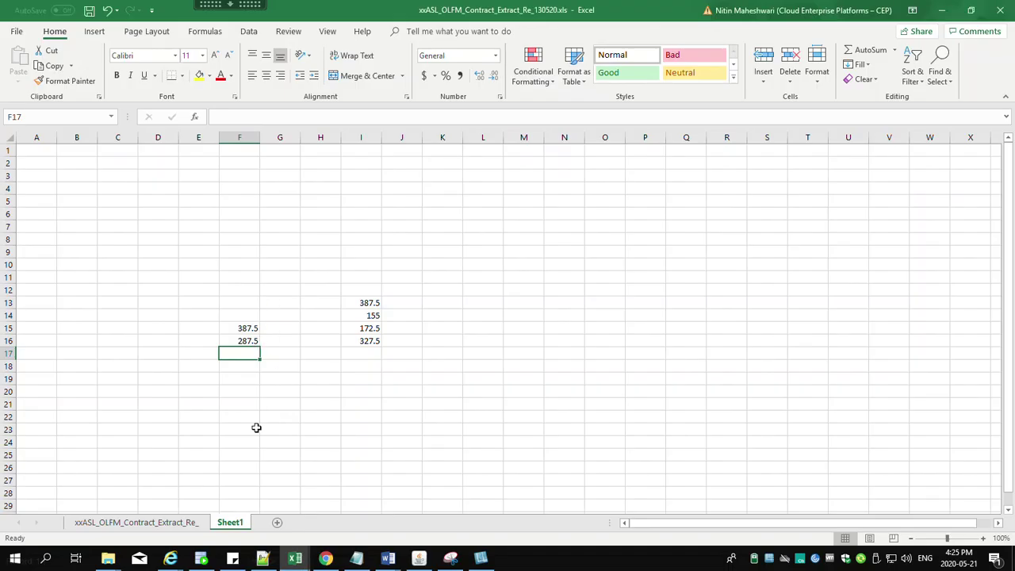
pyautogui.click(170, 560)
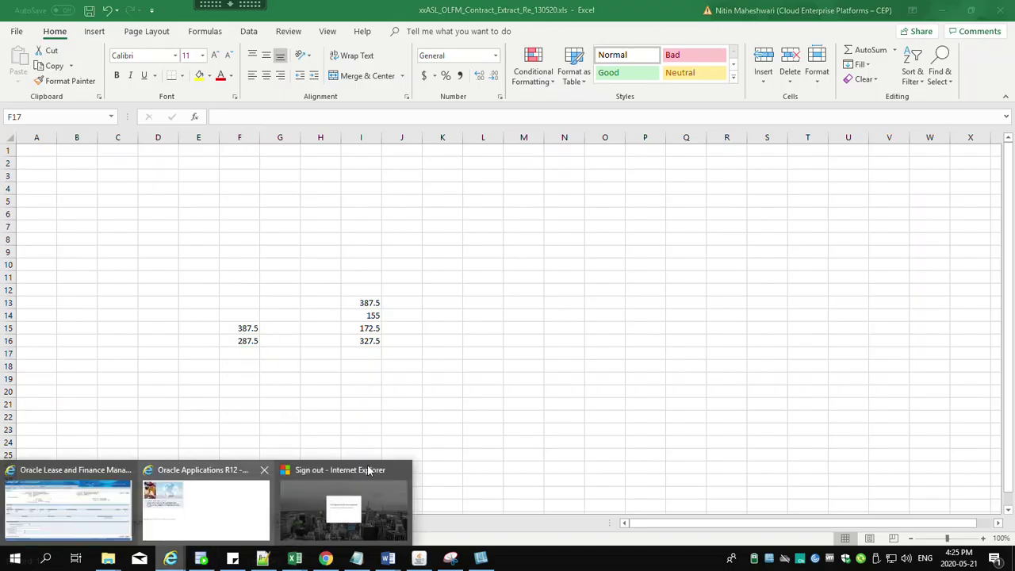
pyautogui.click(70, 520)
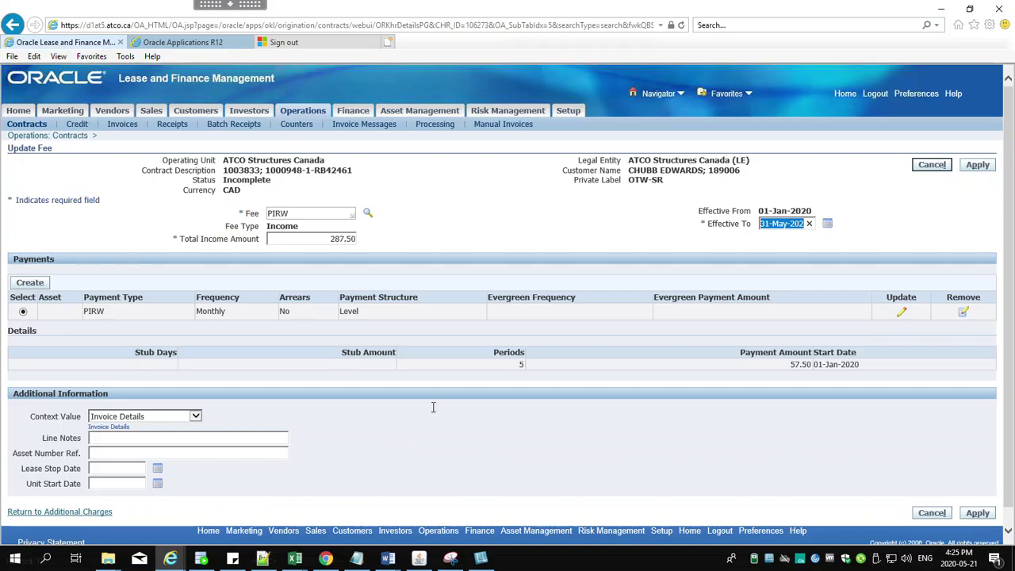
pyautogui.click(974, 166)
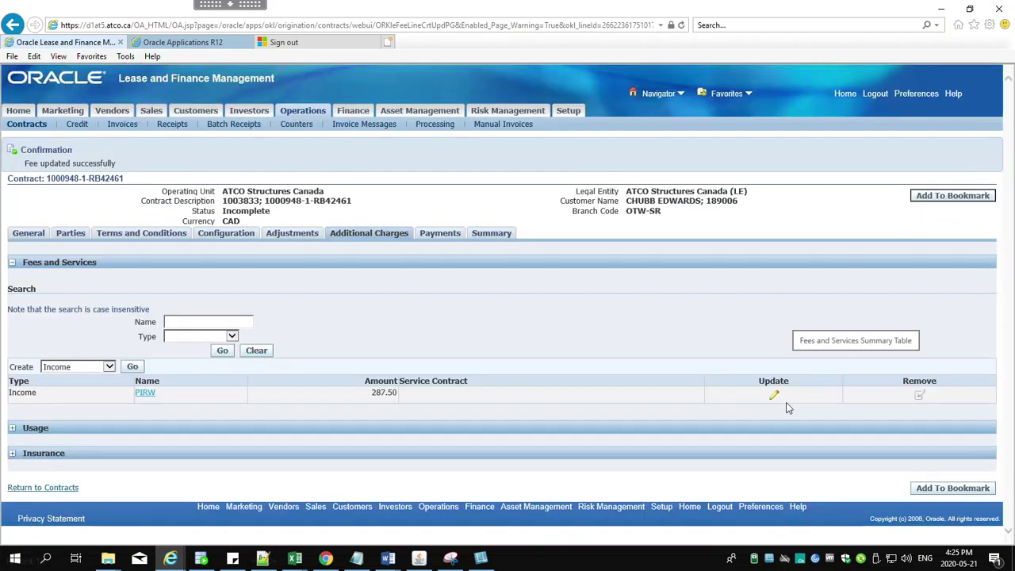
pyautogui.click(492, 235)
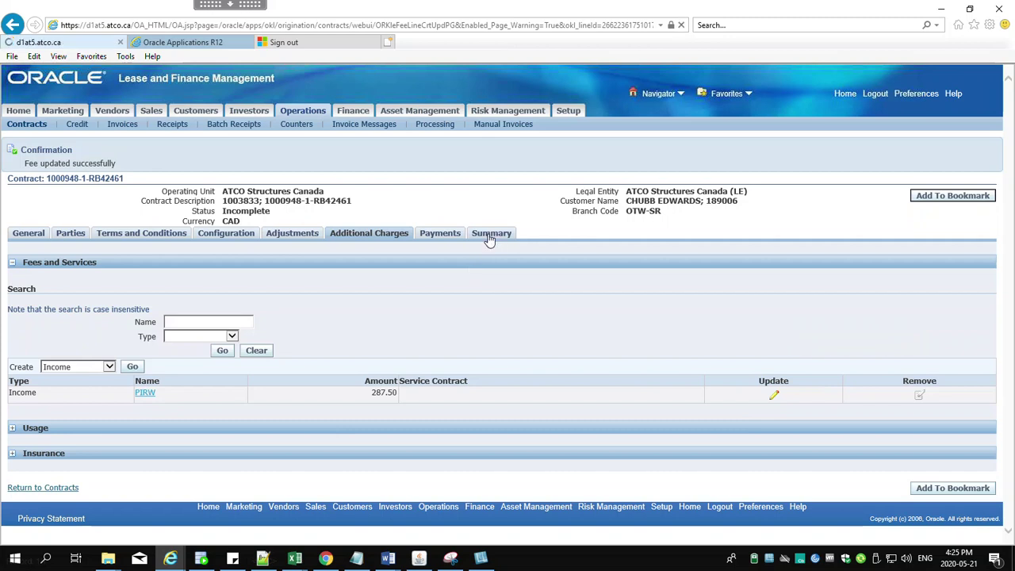
# Rerun Activate Contract and continue past the now-passing validation to the pricing step
pyautogui.scroll(-3, 273, 435)
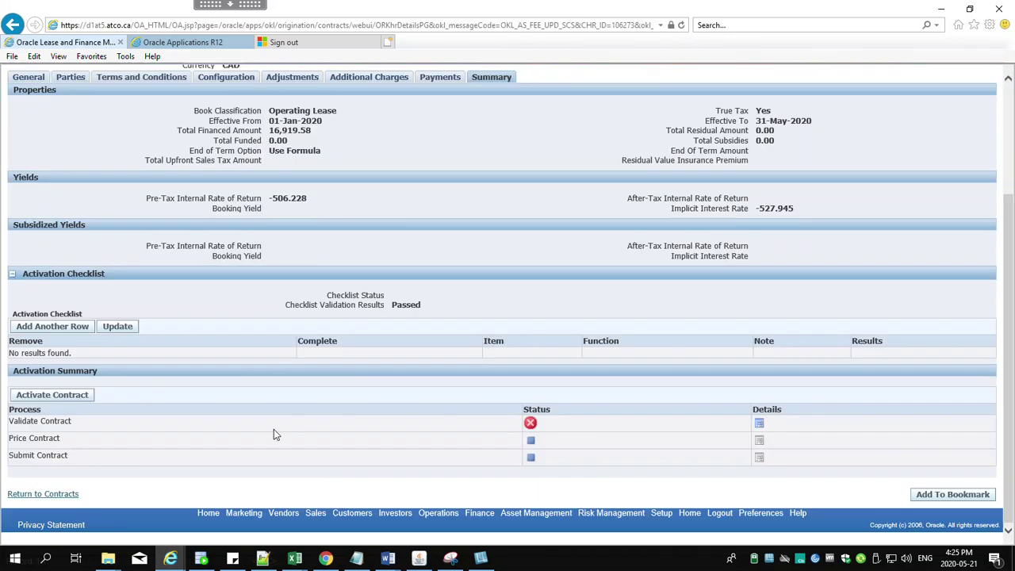
pyautogui.click(59, 394)
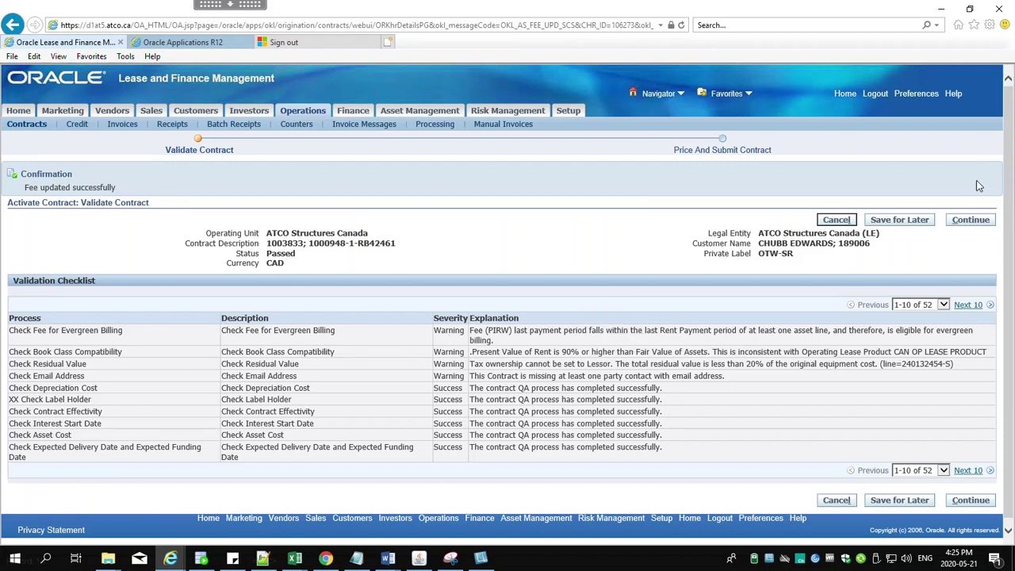
pyautogui.click(974, 222)
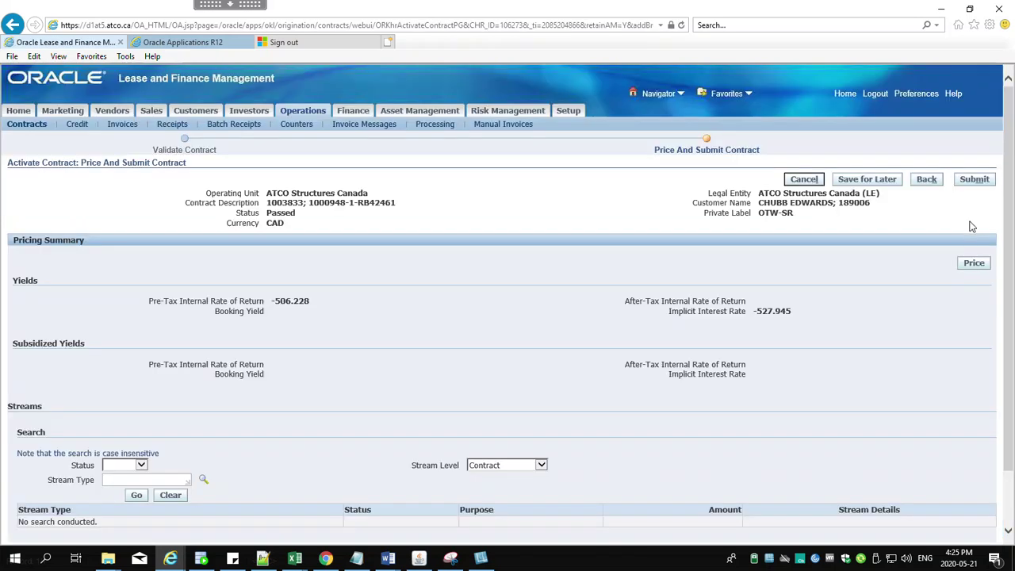
# Price the rebooked contract and submit it for booking
pyautogui.click(975, 267)
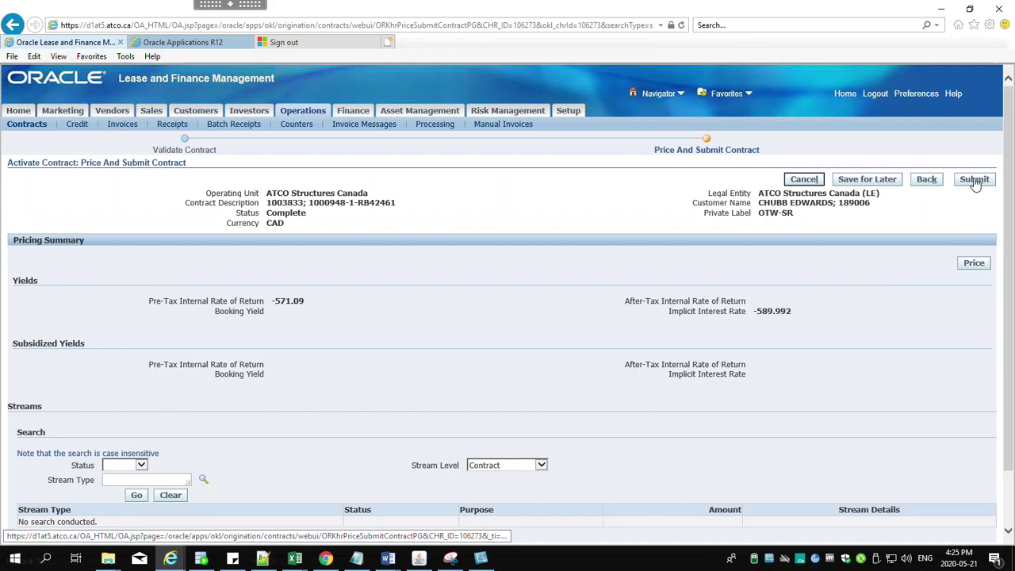
pyautogui.click(975, 181)
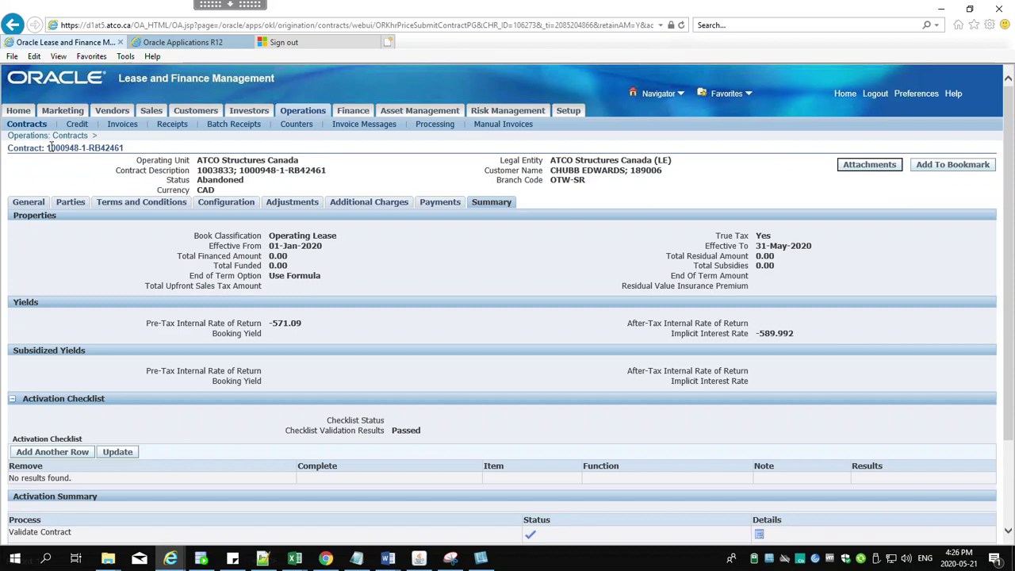
# Select the original contract number 1000948-1 within the rebook copy's contract number
pyautogui.moveTo(46, 147); pyautogui.dragTo(127, 148)
pyautogui.click(112, 148)
pyautogui.moveTo(46, 147); pyautogui.dragTo(86, 151)
pyautogui.hotkey('ctrl', 'c')
# Run the contract header query with contract number 1000948-1 in place of 1001393-1
pyautogui.click(201, 560)
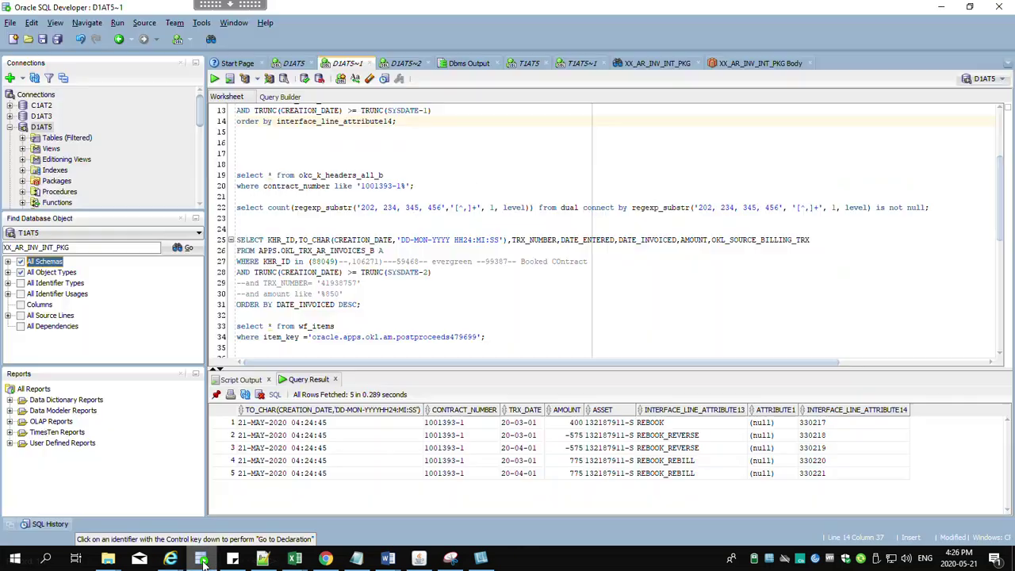
pyautogui.click(362, 186)
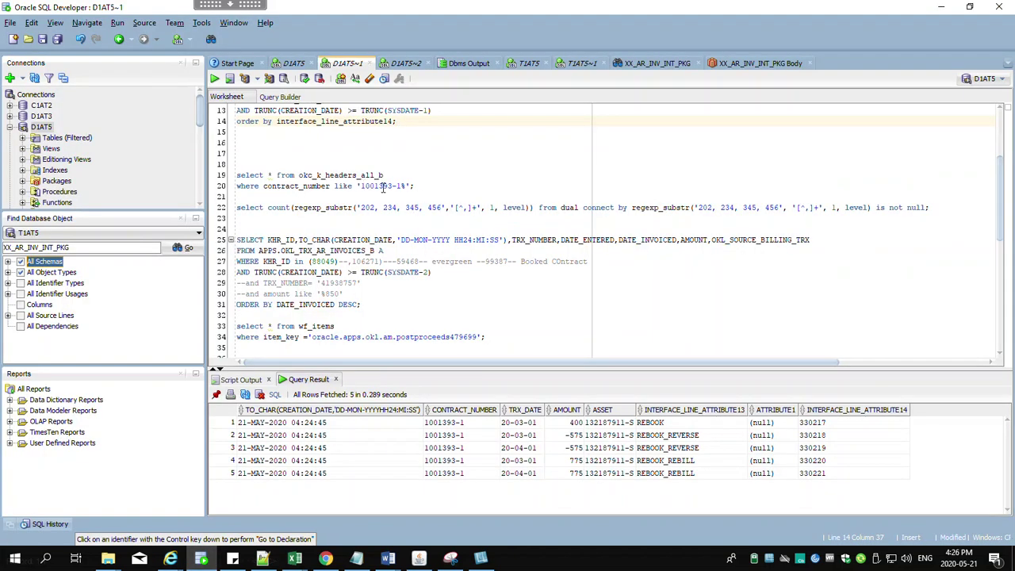
pyautogui.keyDown('shift'); pyautogui.click(406, 185); pyautogui.keyUp('shift')
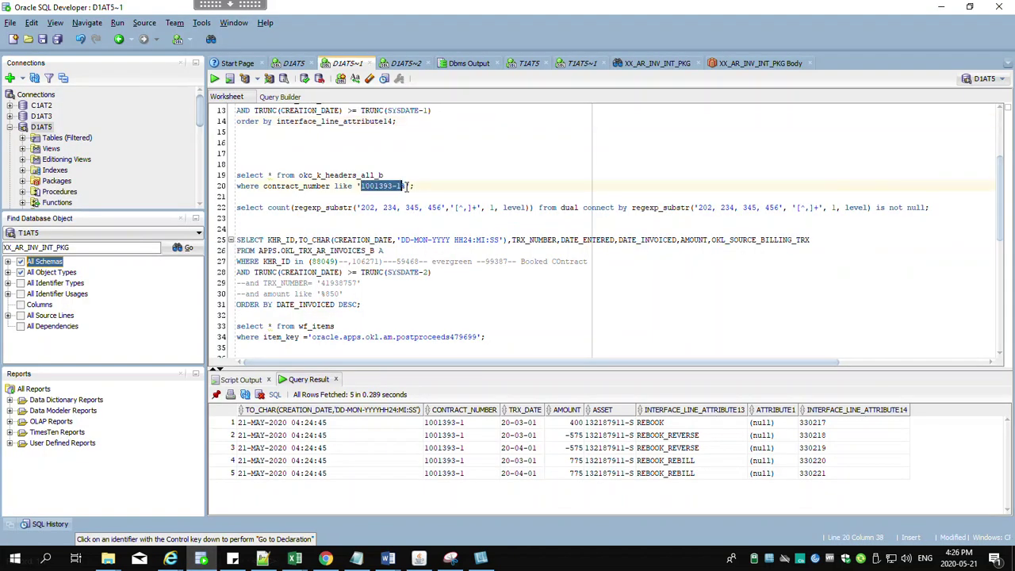
pyautogui.hotkey('ctrl', 'v')
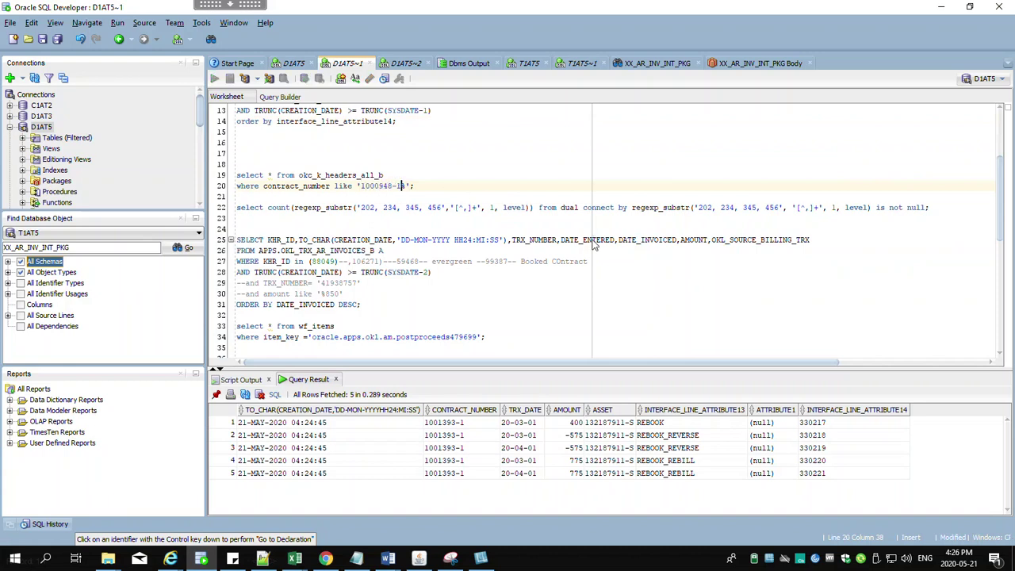
pyautogui.hotkey('ctrl', 'Return')
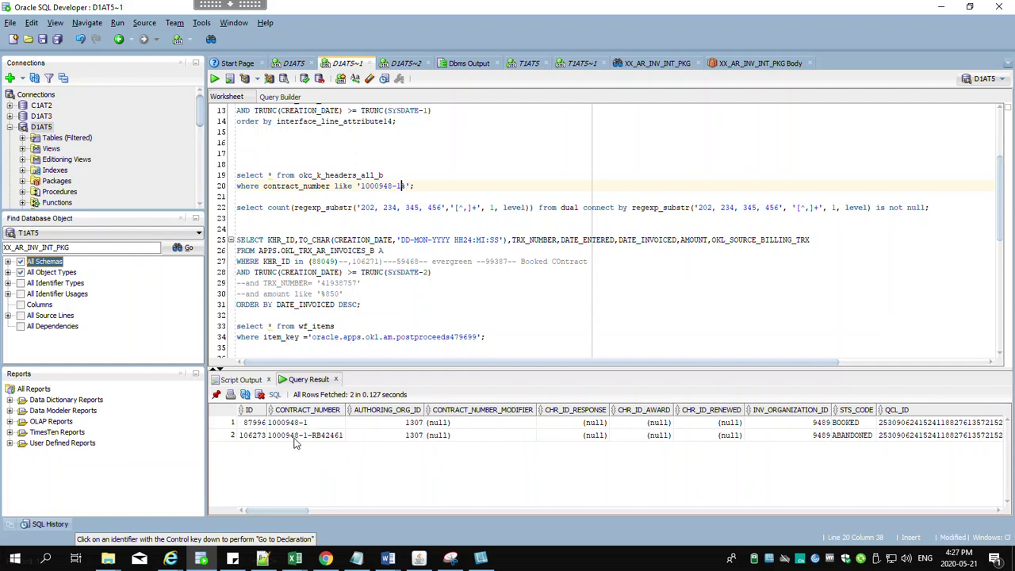
# Check that the original 1000948-1 is BOOKED and rebook 1000948-1-RB42461 is ABANDONED
pyautogui.doubleClick(848, 441)
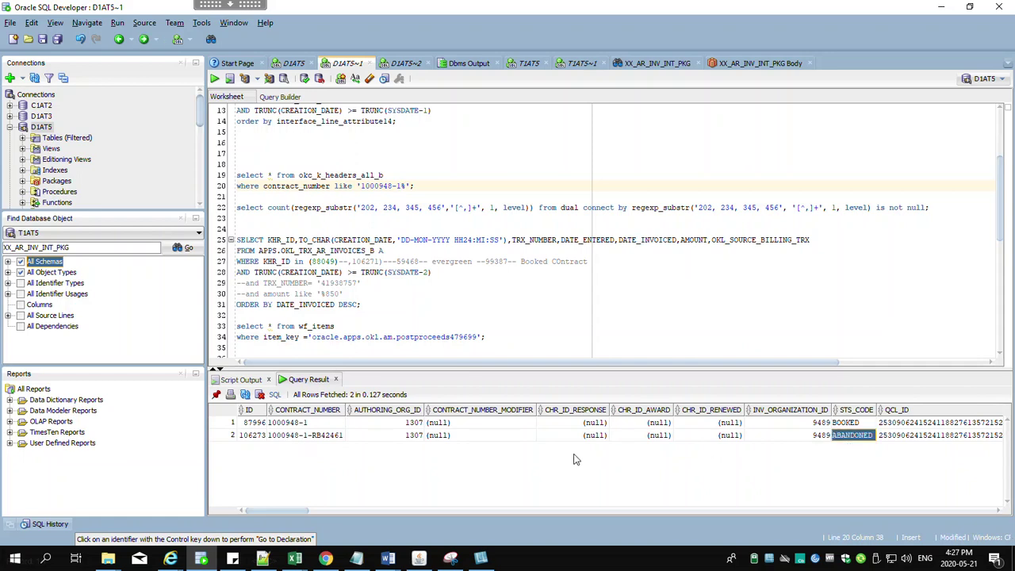
pyautogui.doubleClick(319, 437)
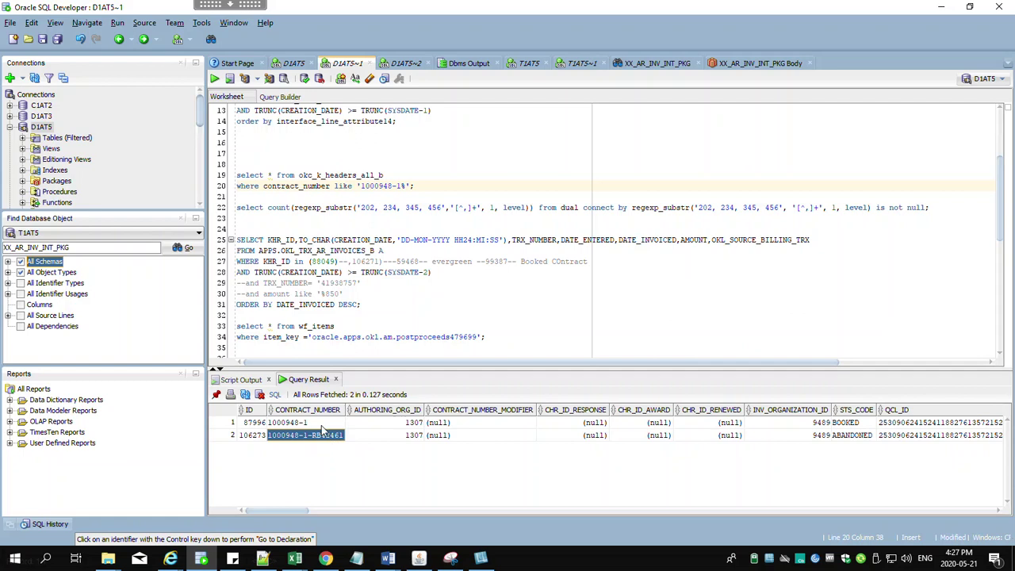
pyautogui.click(321, 425)
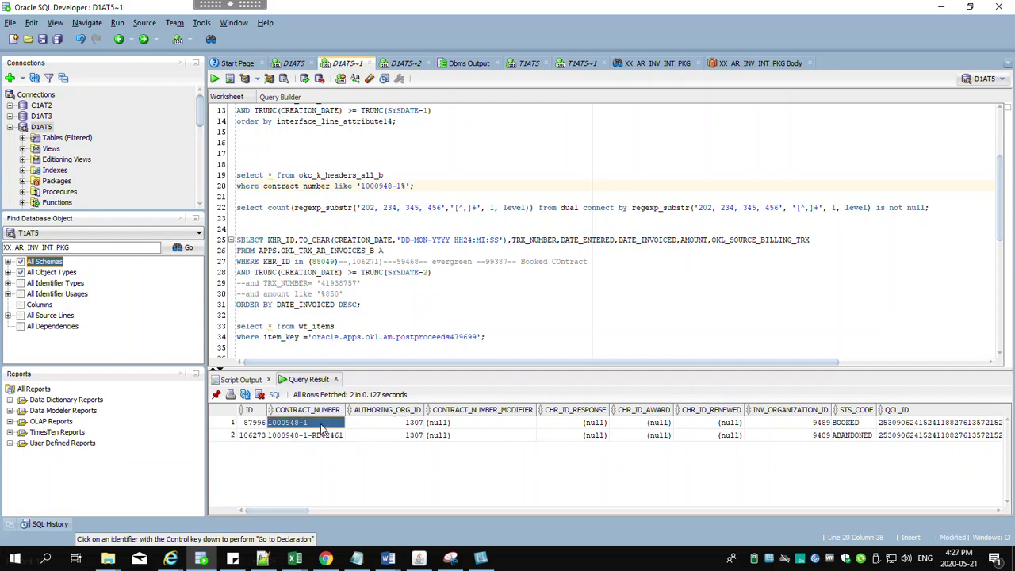
pyautogui.click(858, 435)
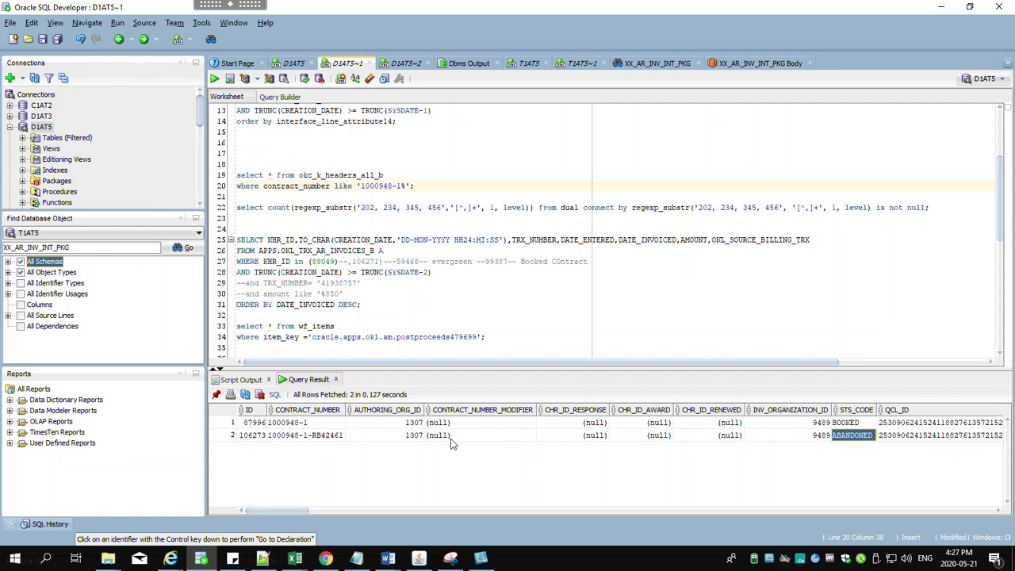
pyautogui.click(337, 425)
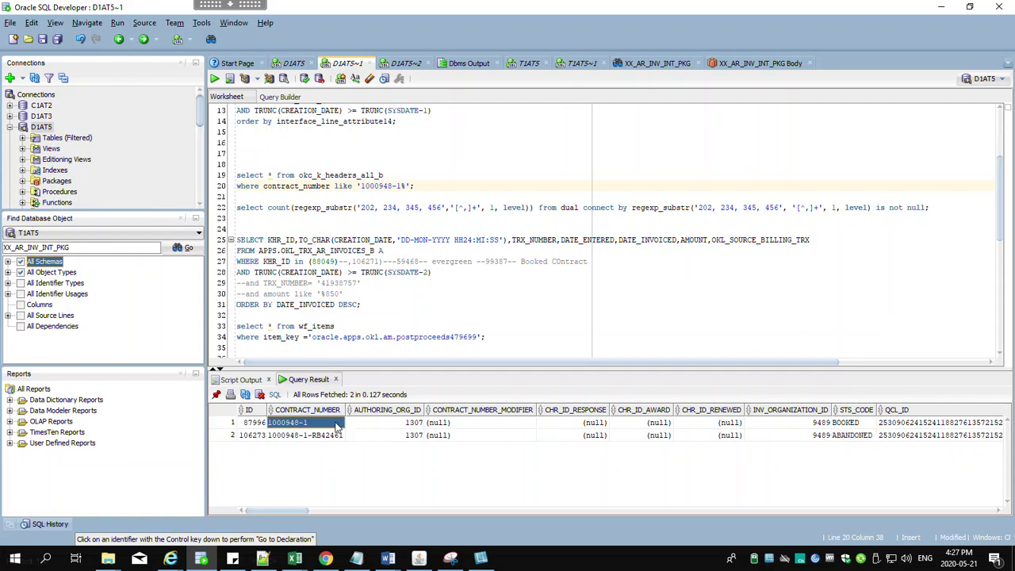
pyautogui.click(852, 423)
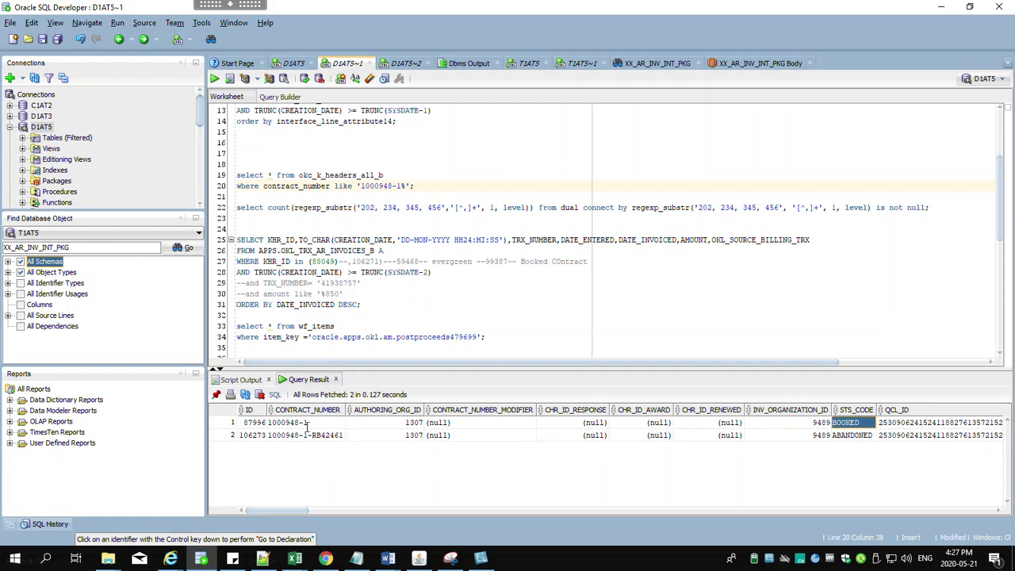
# Run the invoice query with contract ID 87996 replacing 88049
pyautogui.click(262, 424)
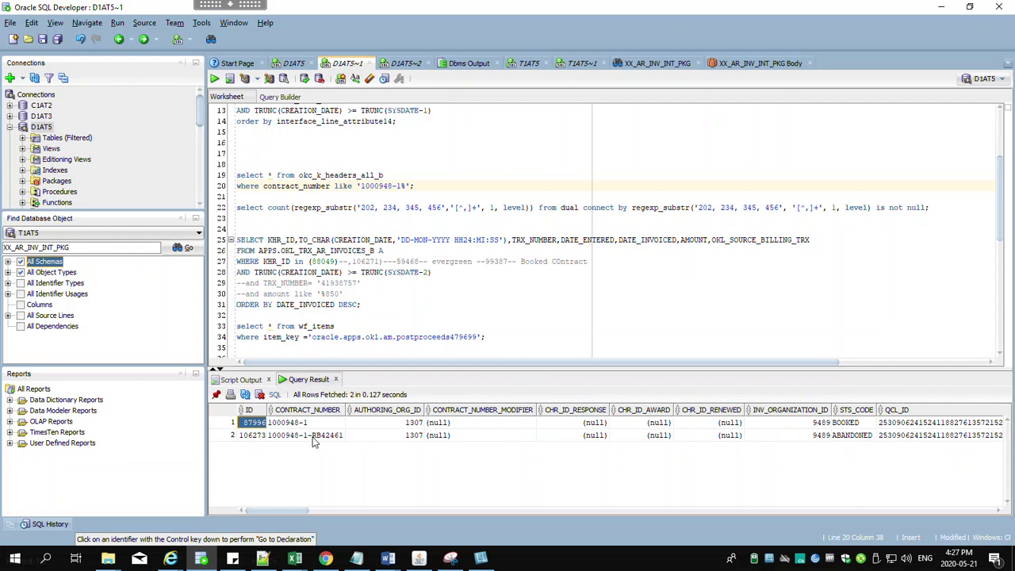
pyautogui.doubleClick(321, 261)
pyautogui.write('87996')
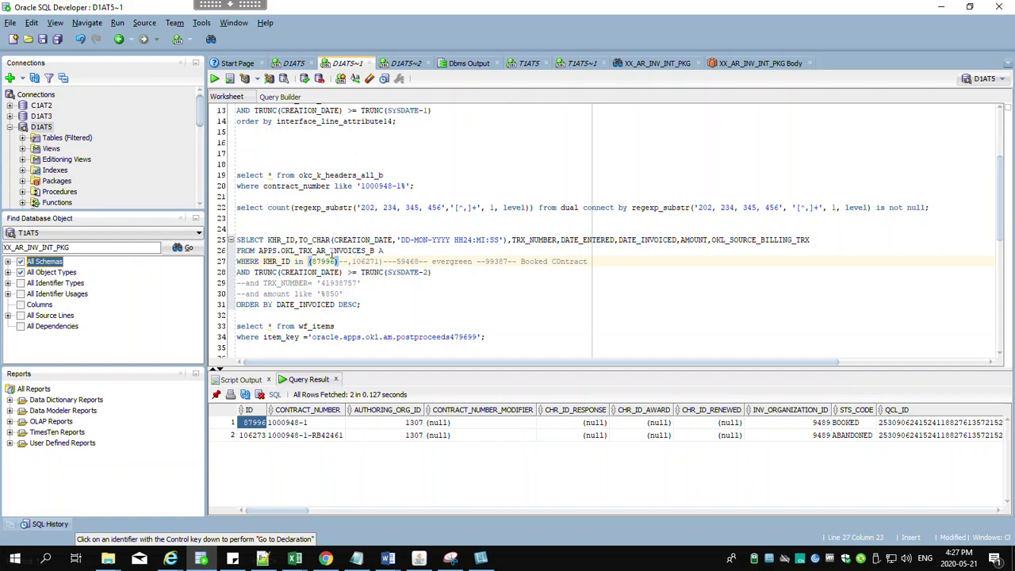
pyautogui.click(373, 251)
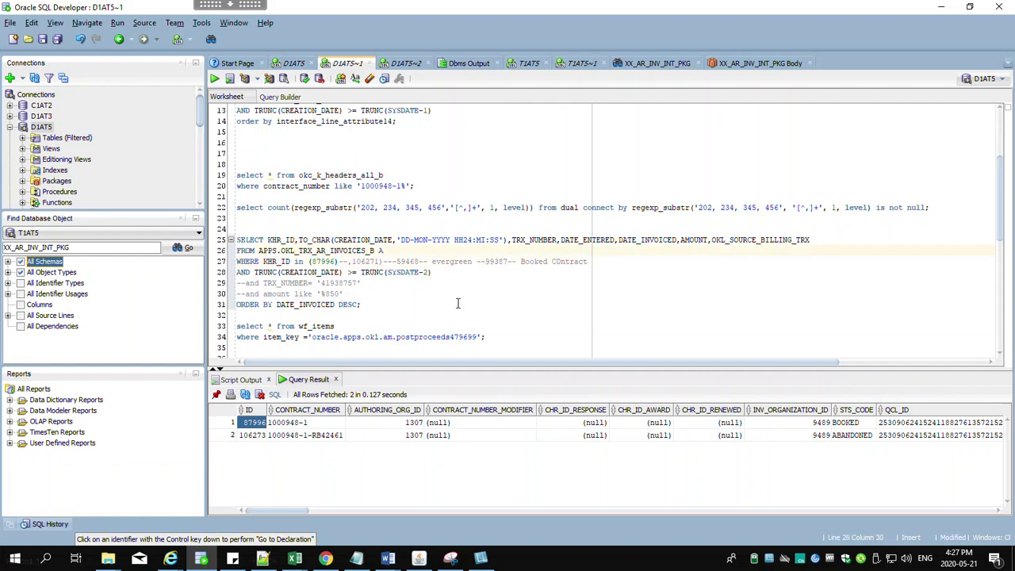
pyautogui.hotkey('ctrl', 'Return')
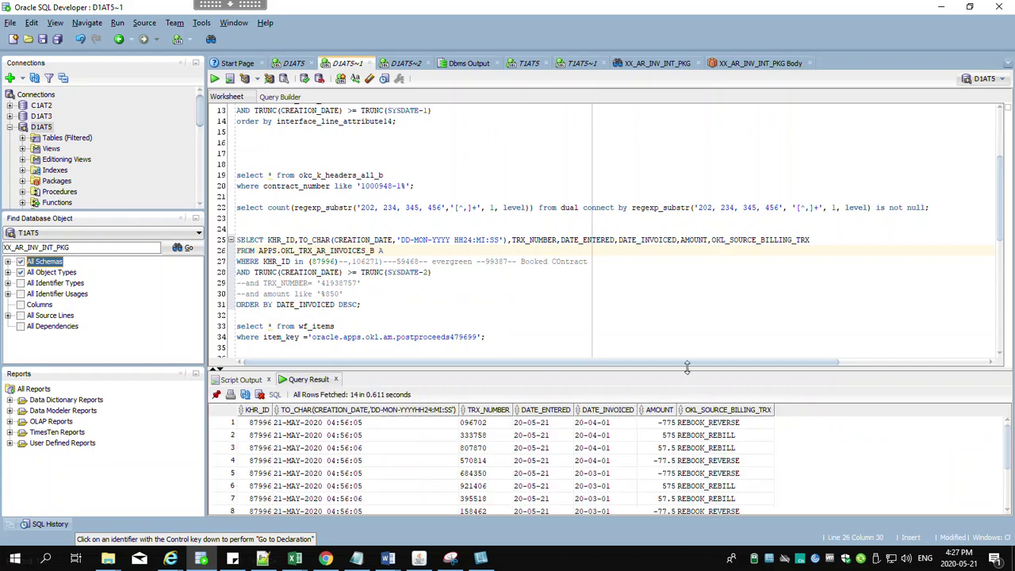
# Enlarge the results grid and review the 575 rebill and -77.5 reverse amounts
pyautogui.moveTo(687, 366); pyautogui.dragTo(671, 296)
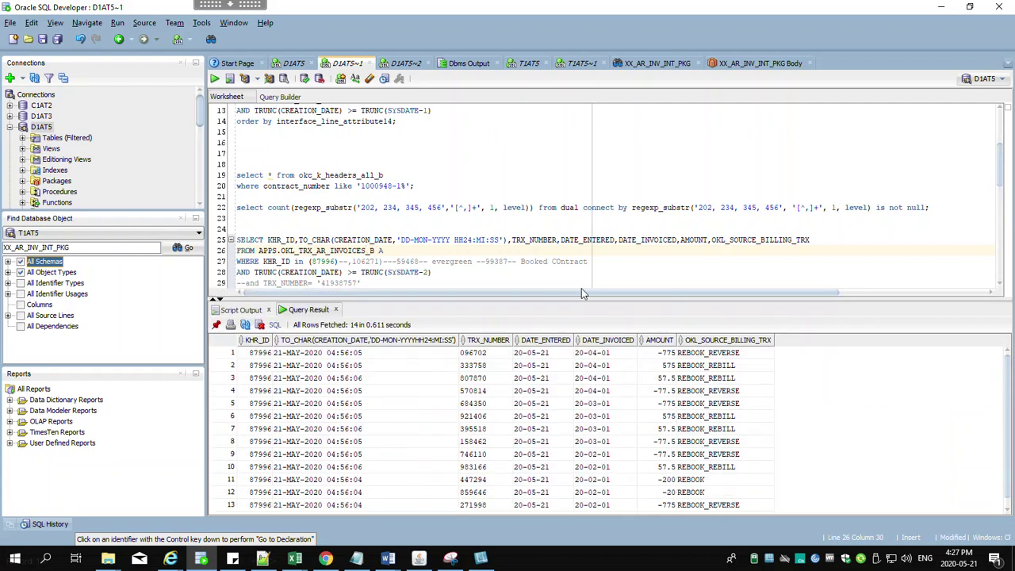
pyautogui.click(473, 252)
pyautogui.scroll(-2, 473, 253)
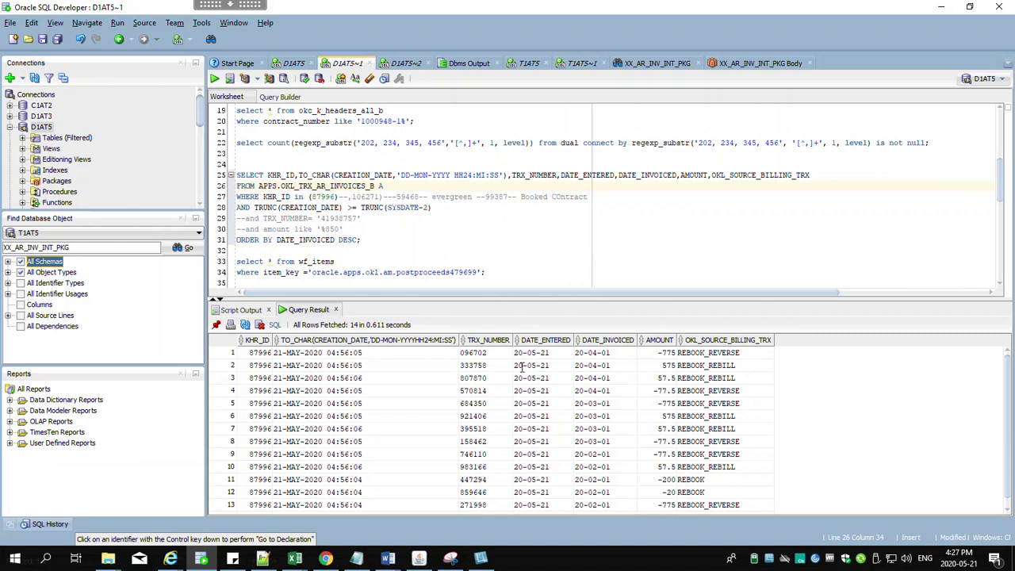
pyautogui.click(579, 432)
pyautogui.scroll(-1, 579, 431)
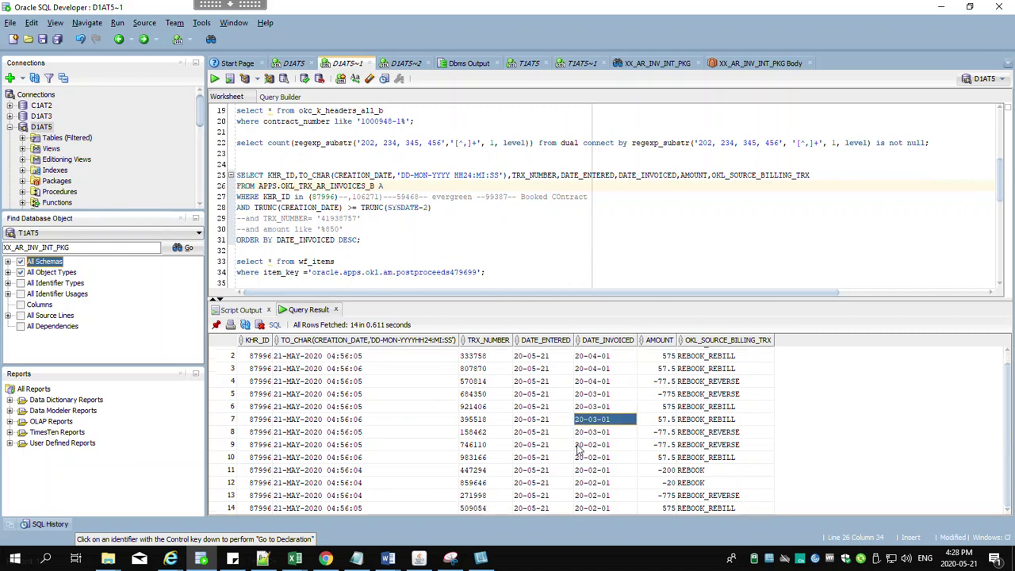
pyautogui.scroll(1, 578, 454)
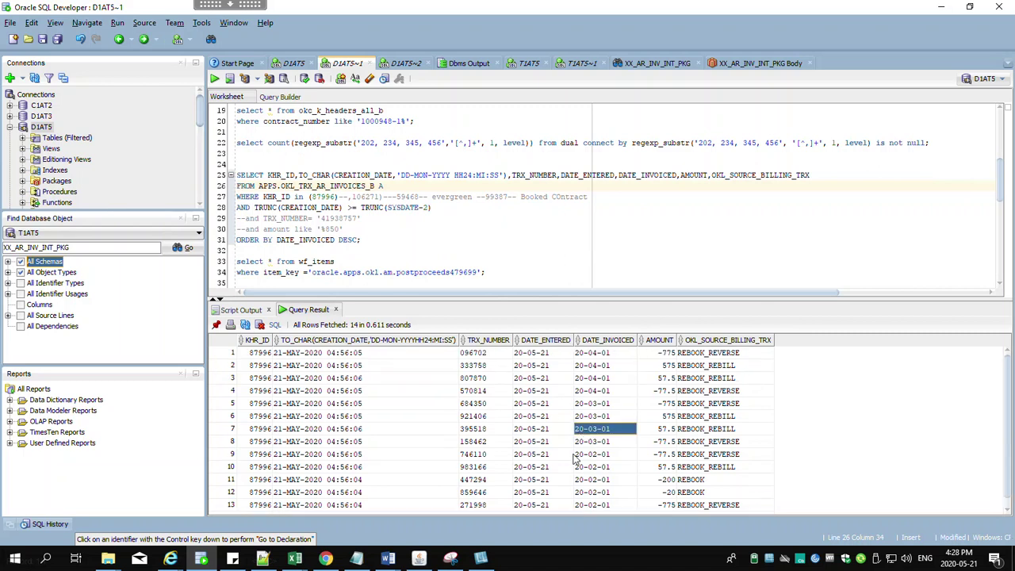
pyautogui.click(663, 368)
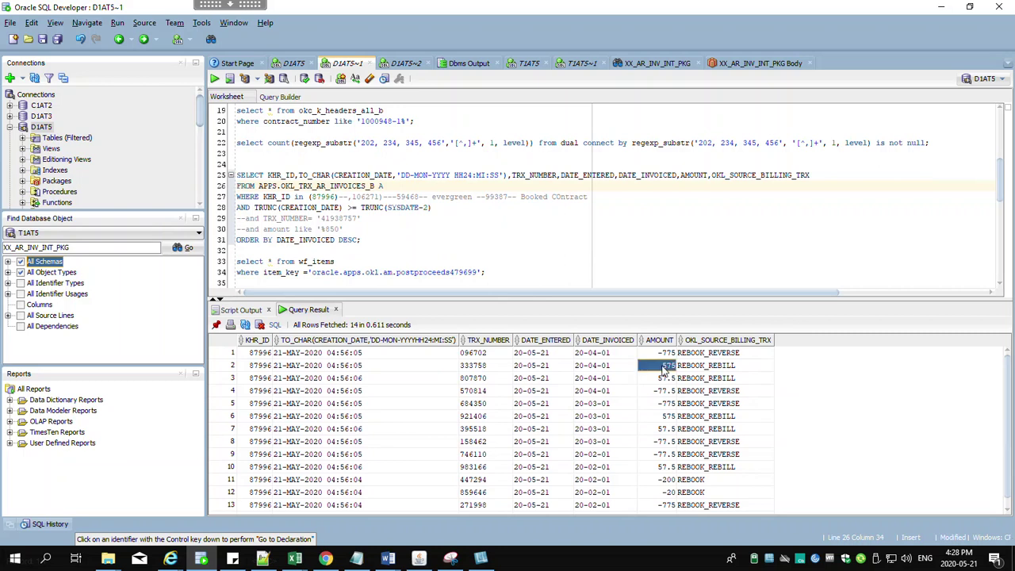
pyautogui.click(666, 393)
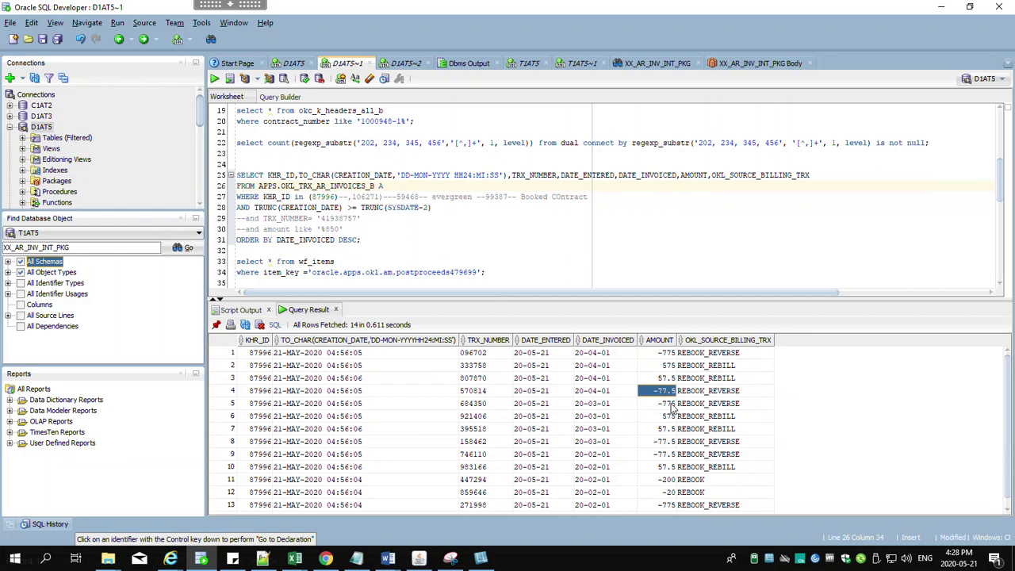
pyautogui.click(553, 403)
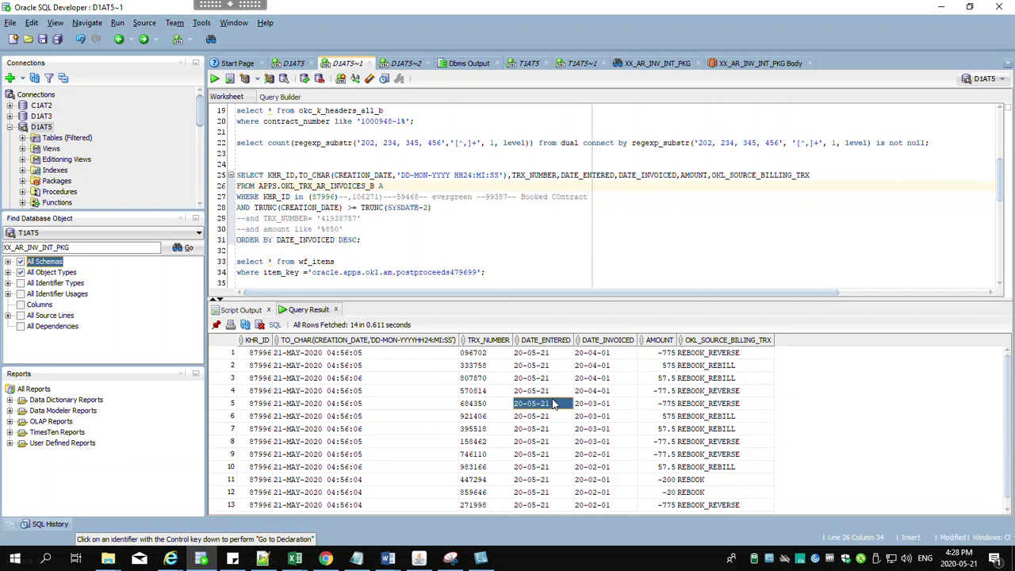
pyautogui.scroll(-1, 555, 406)
pyautogui.scroll(1, 555, 492)
# Compare the rebook invoice dates 20-04-01, 20-03-01 and 20-02-01 across the rows
pyautogui.click(617, 354)
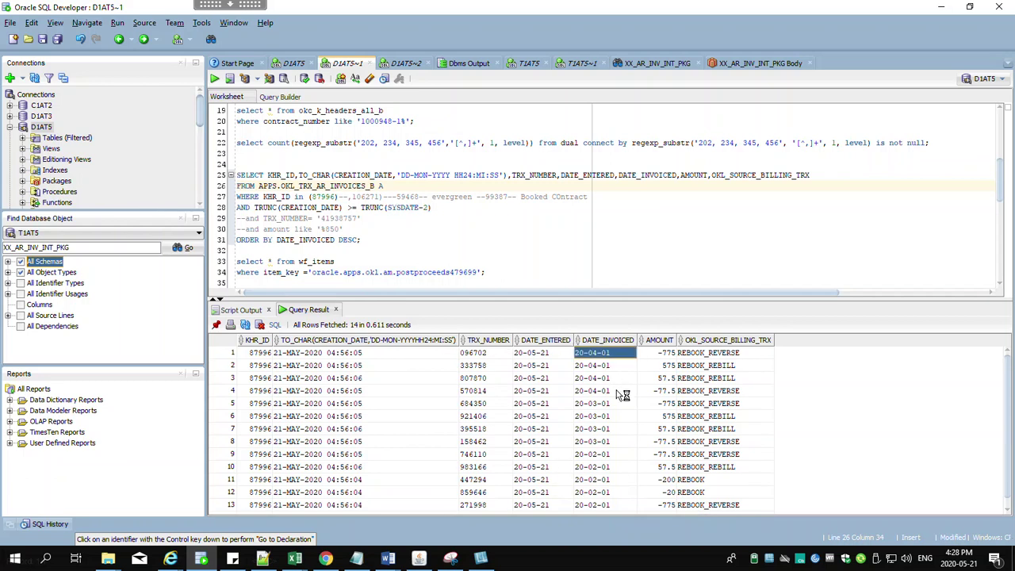
pyautogui.click(616, 390)
pyautogui.click(608, 355)
pyautogui.click(598, 404)
pyautogui.click(602, 442)
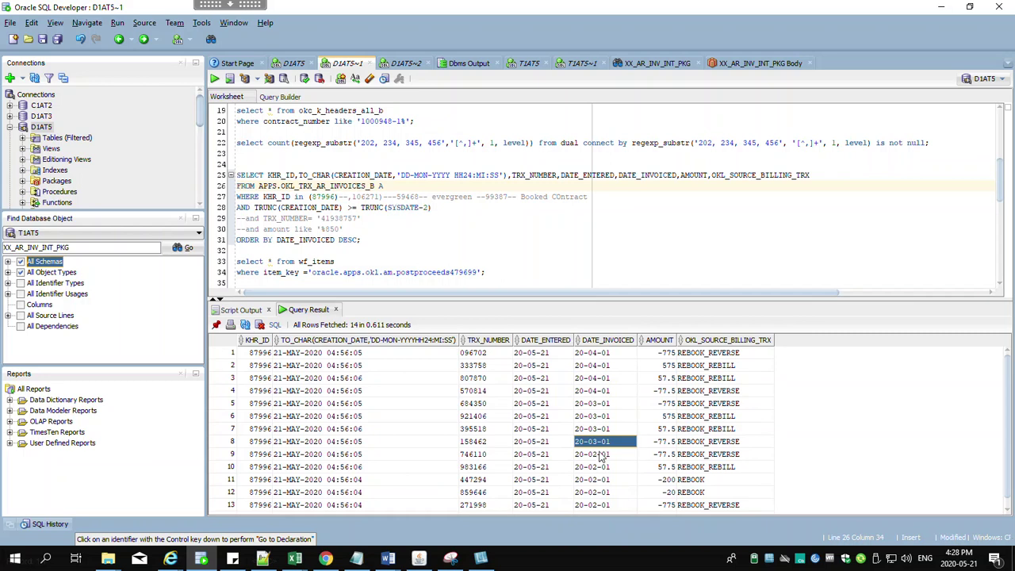
pyautogui.scroll(-1, 601, 484)
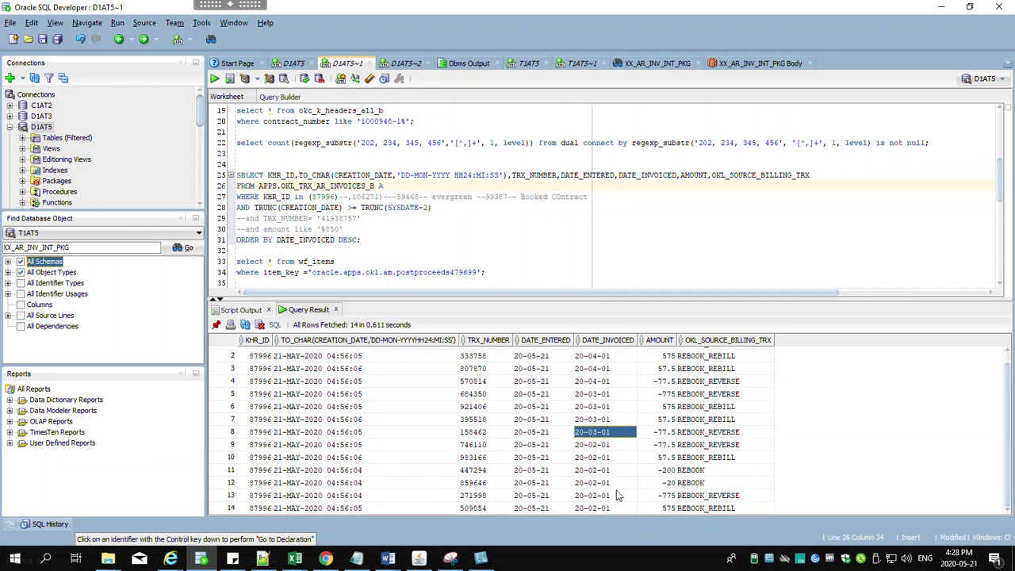
pyautogui.click(617, 498)
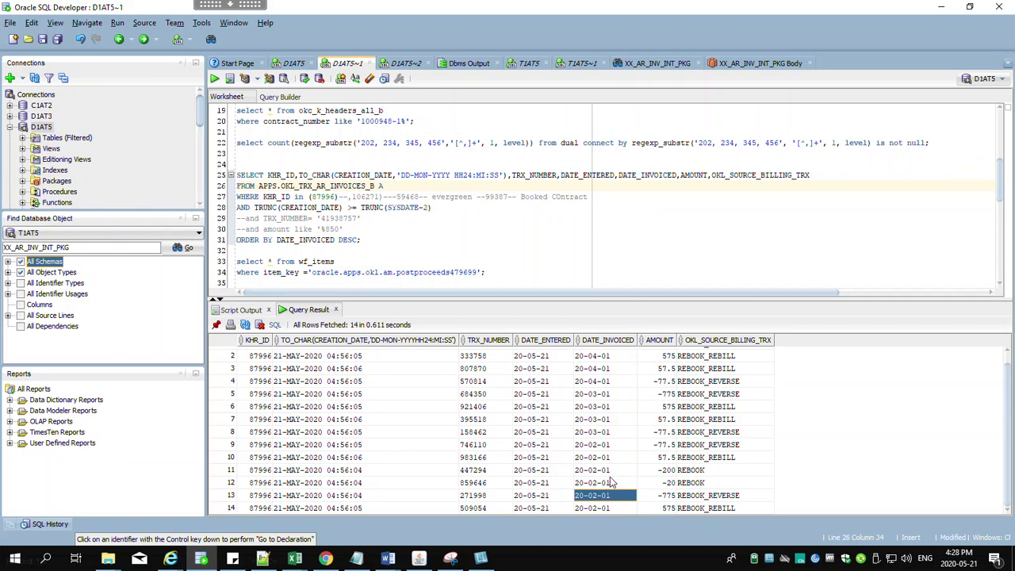
pyautogui.scroll(1, 612, 485)
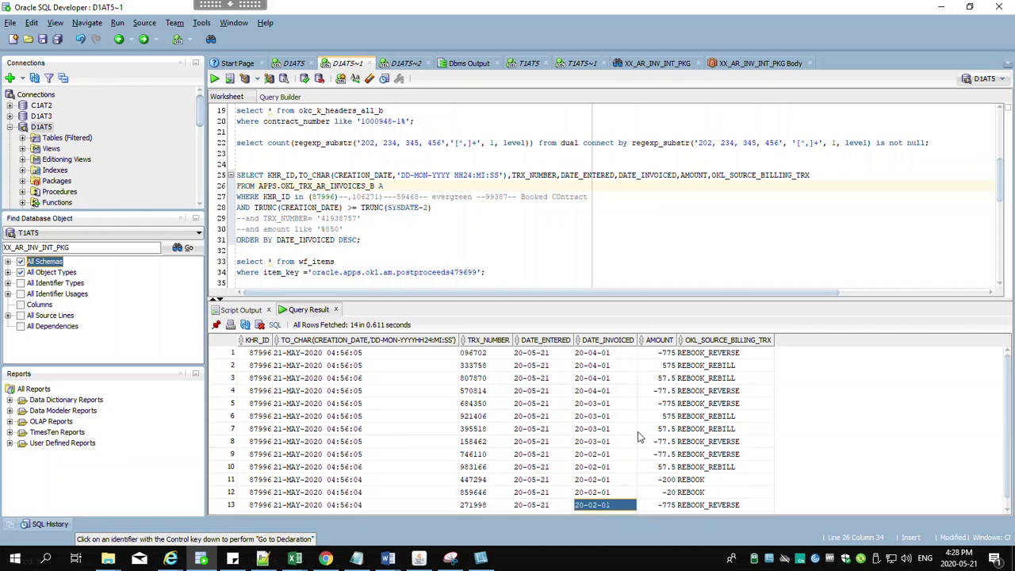